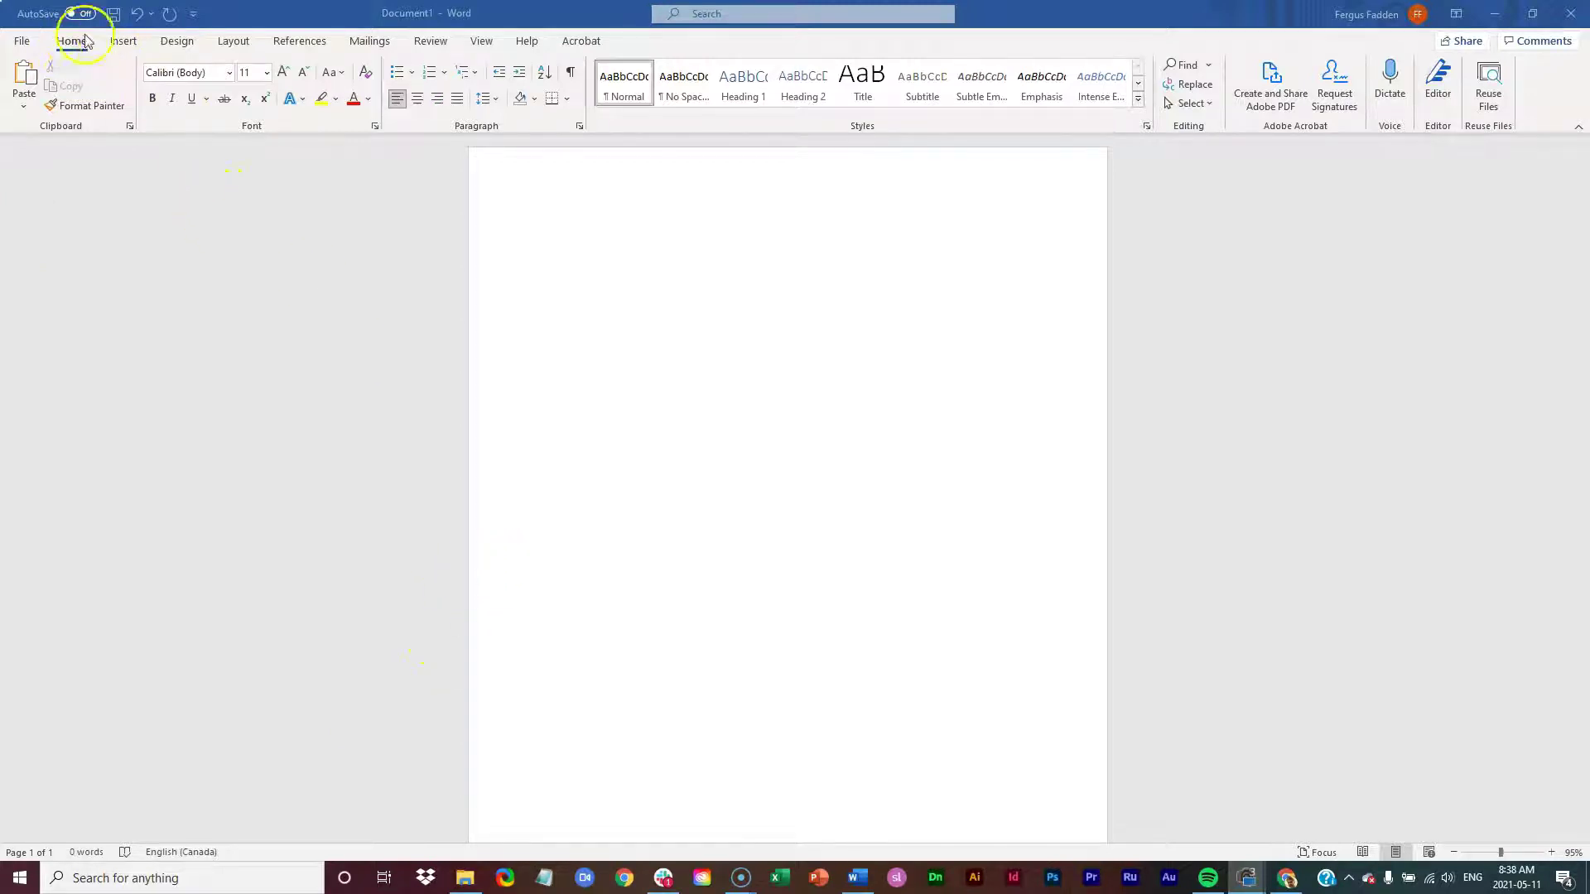
Dictate a 122-word paragraph about using dictation into the document, then stop dictation
left_click(1391, 77)
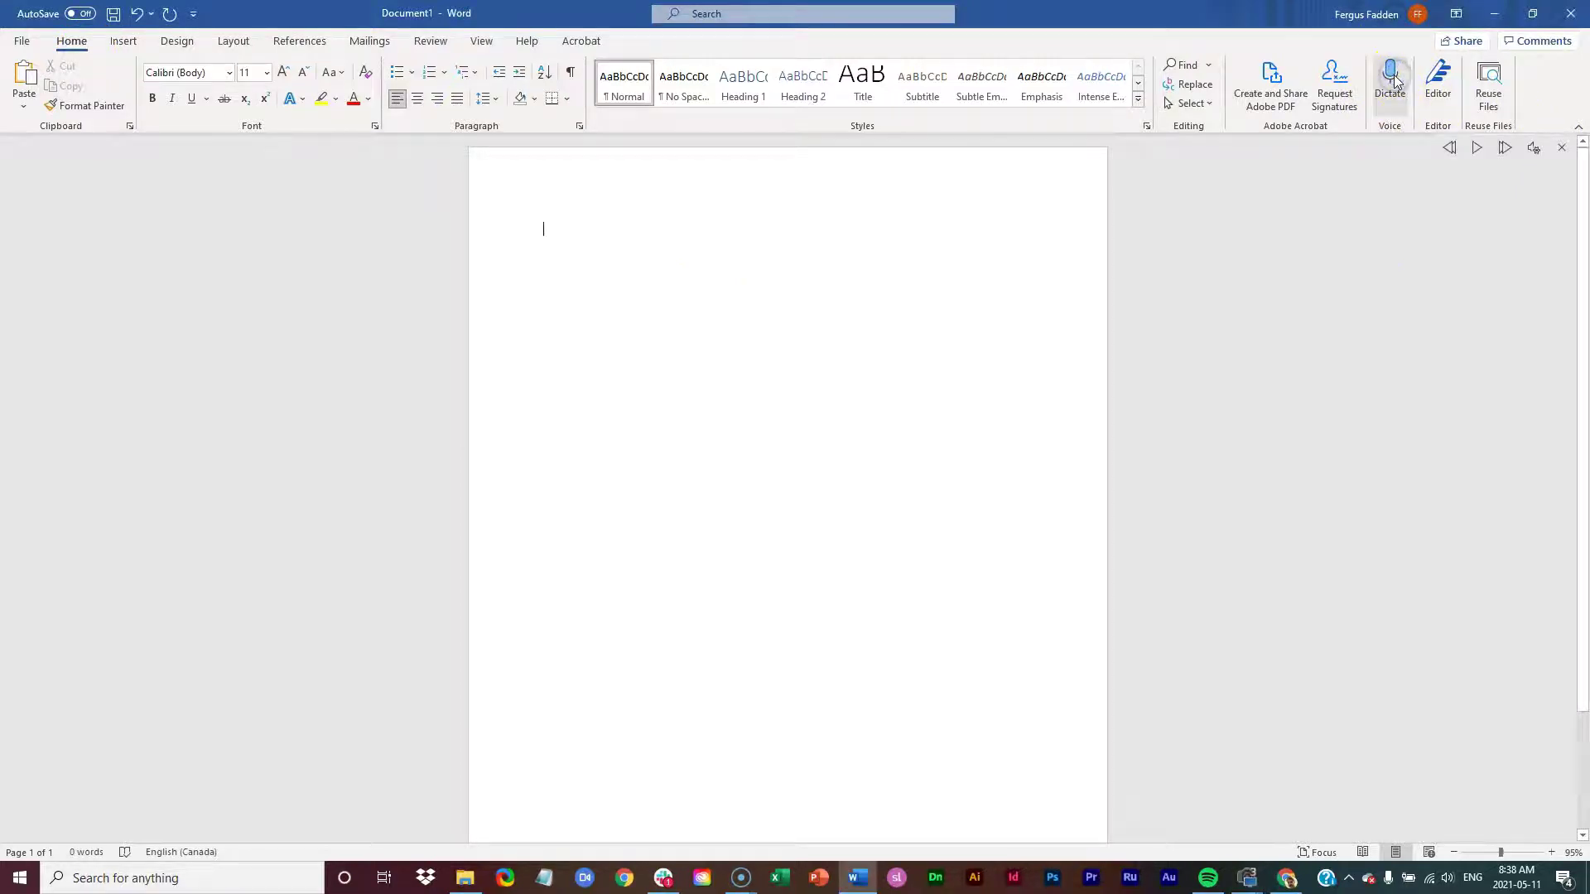
left_click(1395, 78)
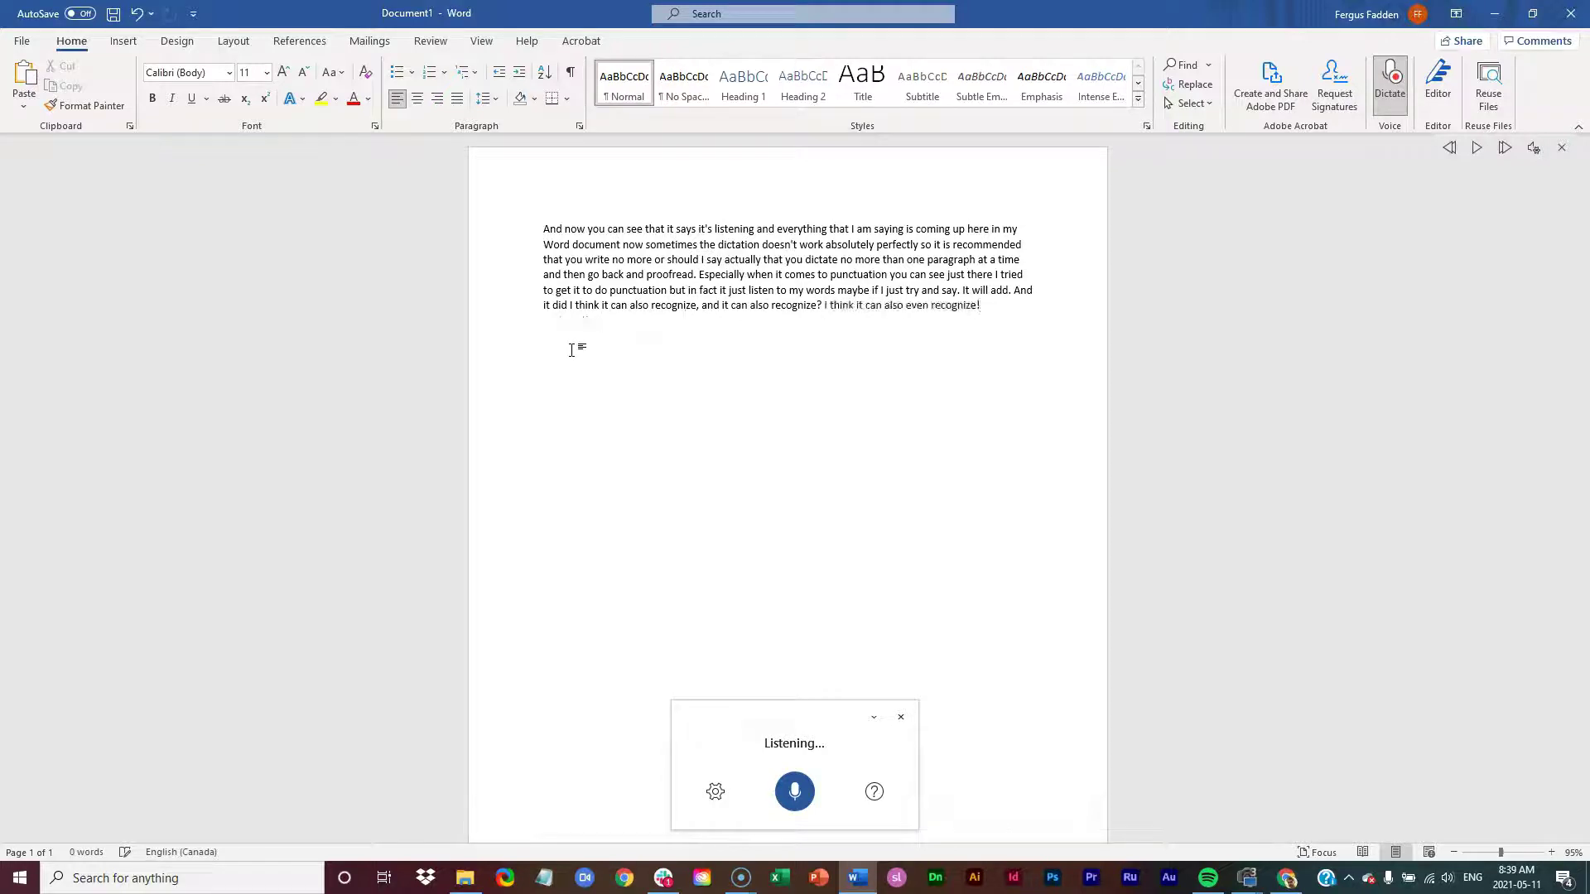
left_click(799, 791)
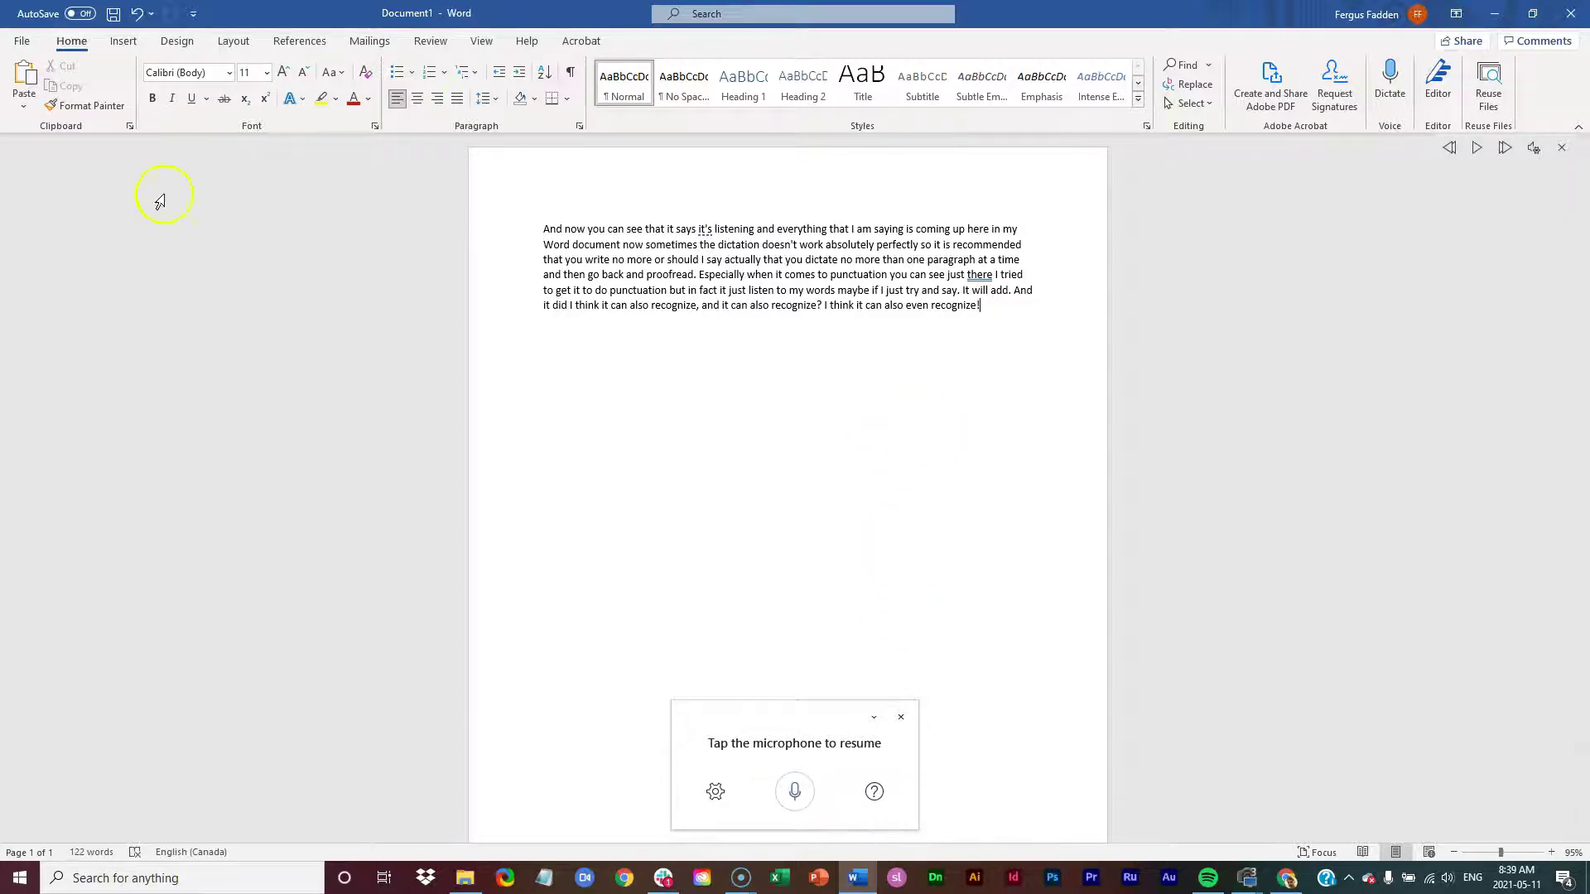
left_click(1246, 877)
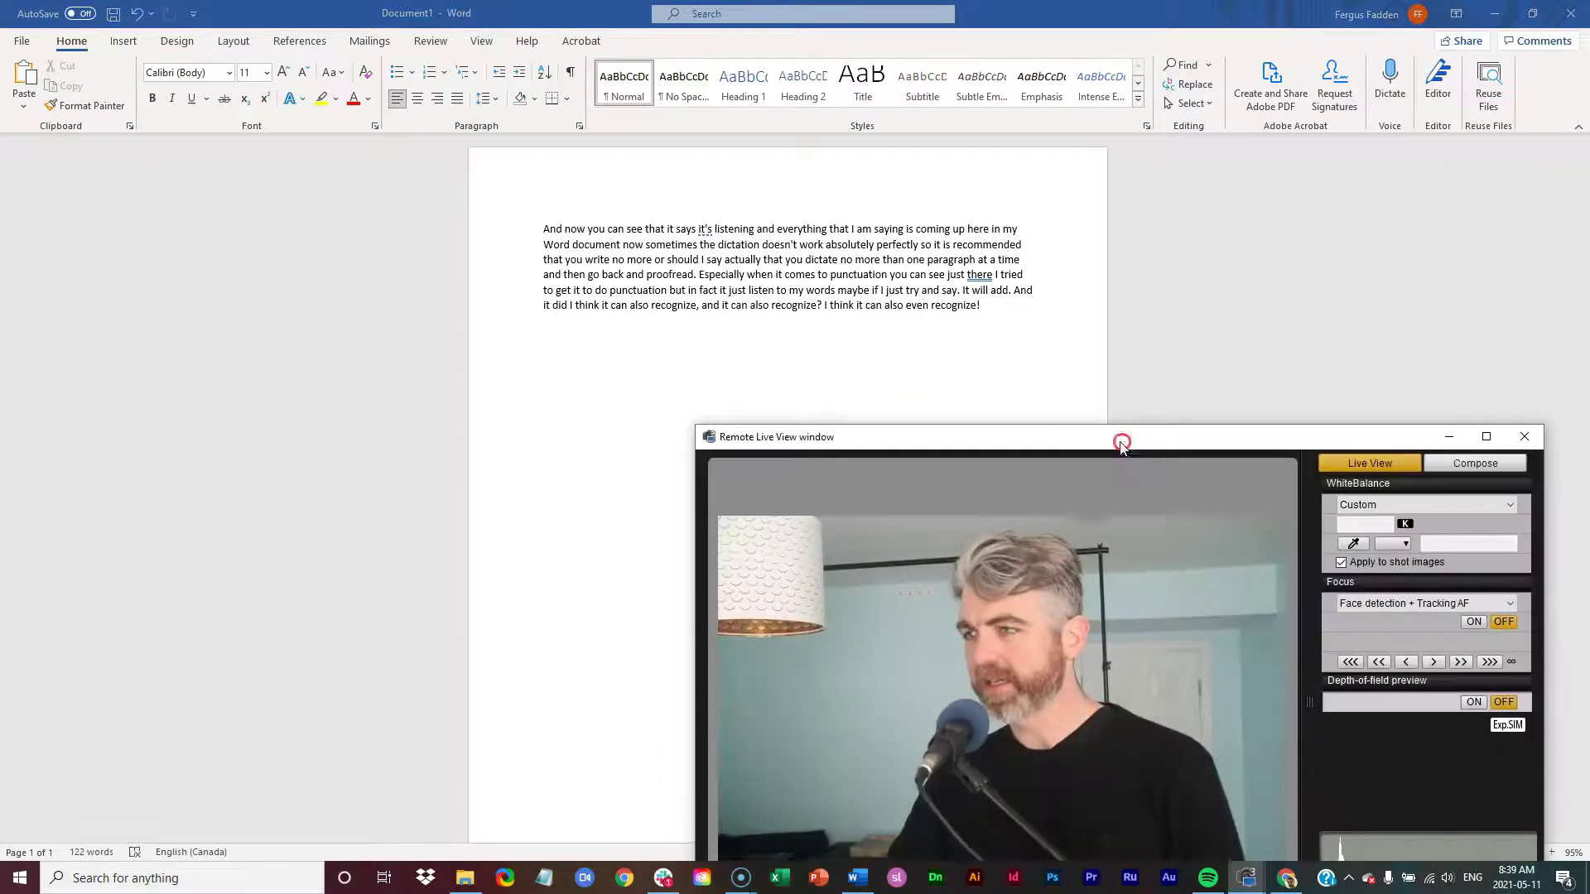
left_click_drag(1121, 433, 1195, 310)
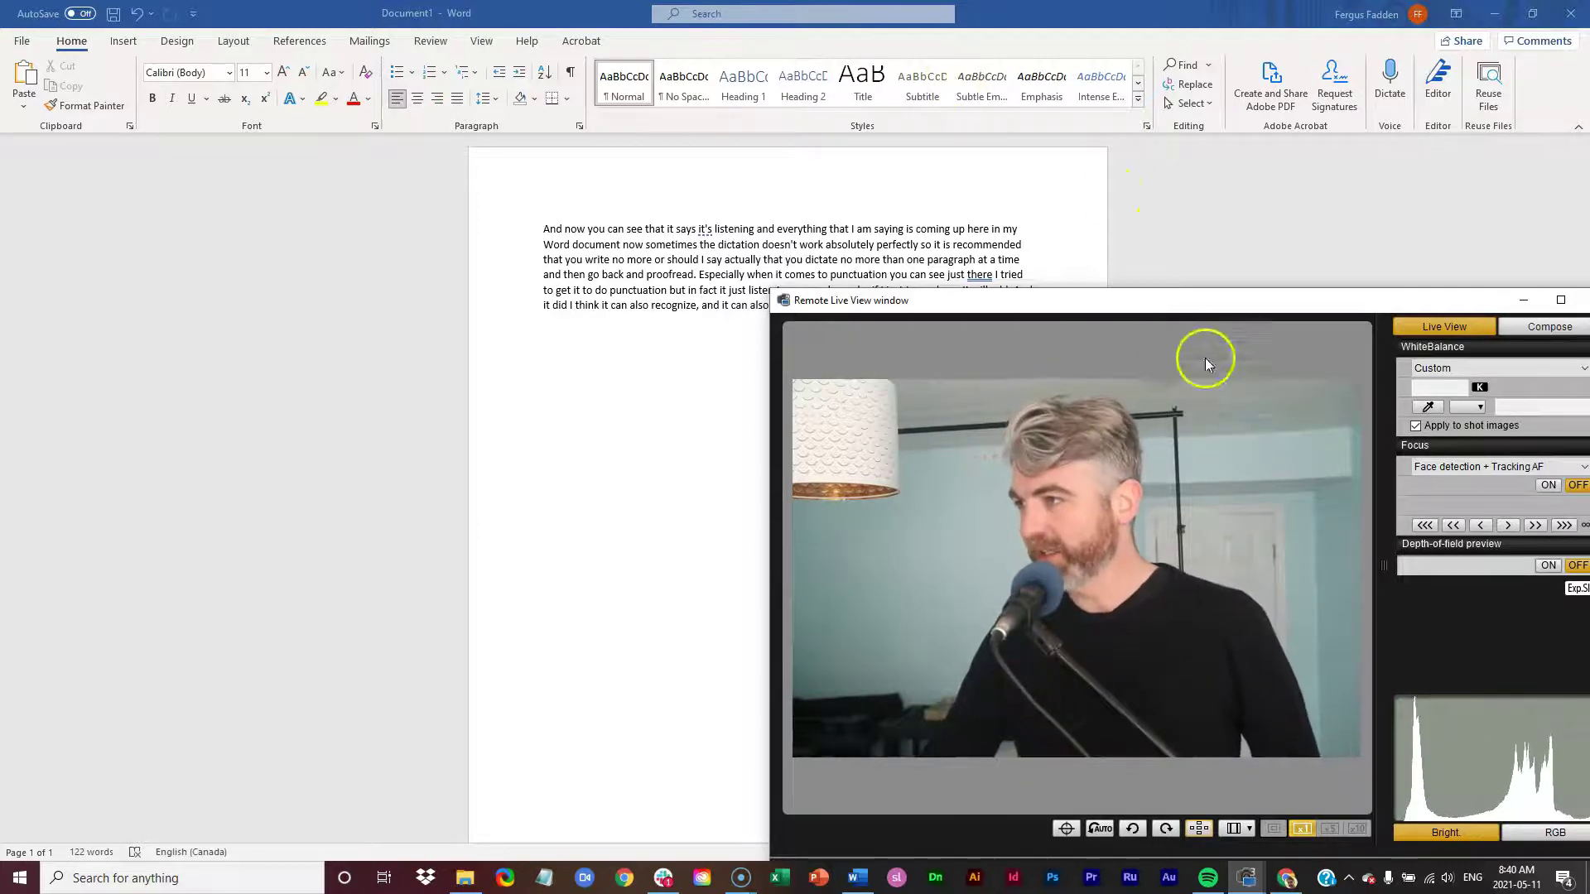
left_click_drag(1168, 302, 699, 302)
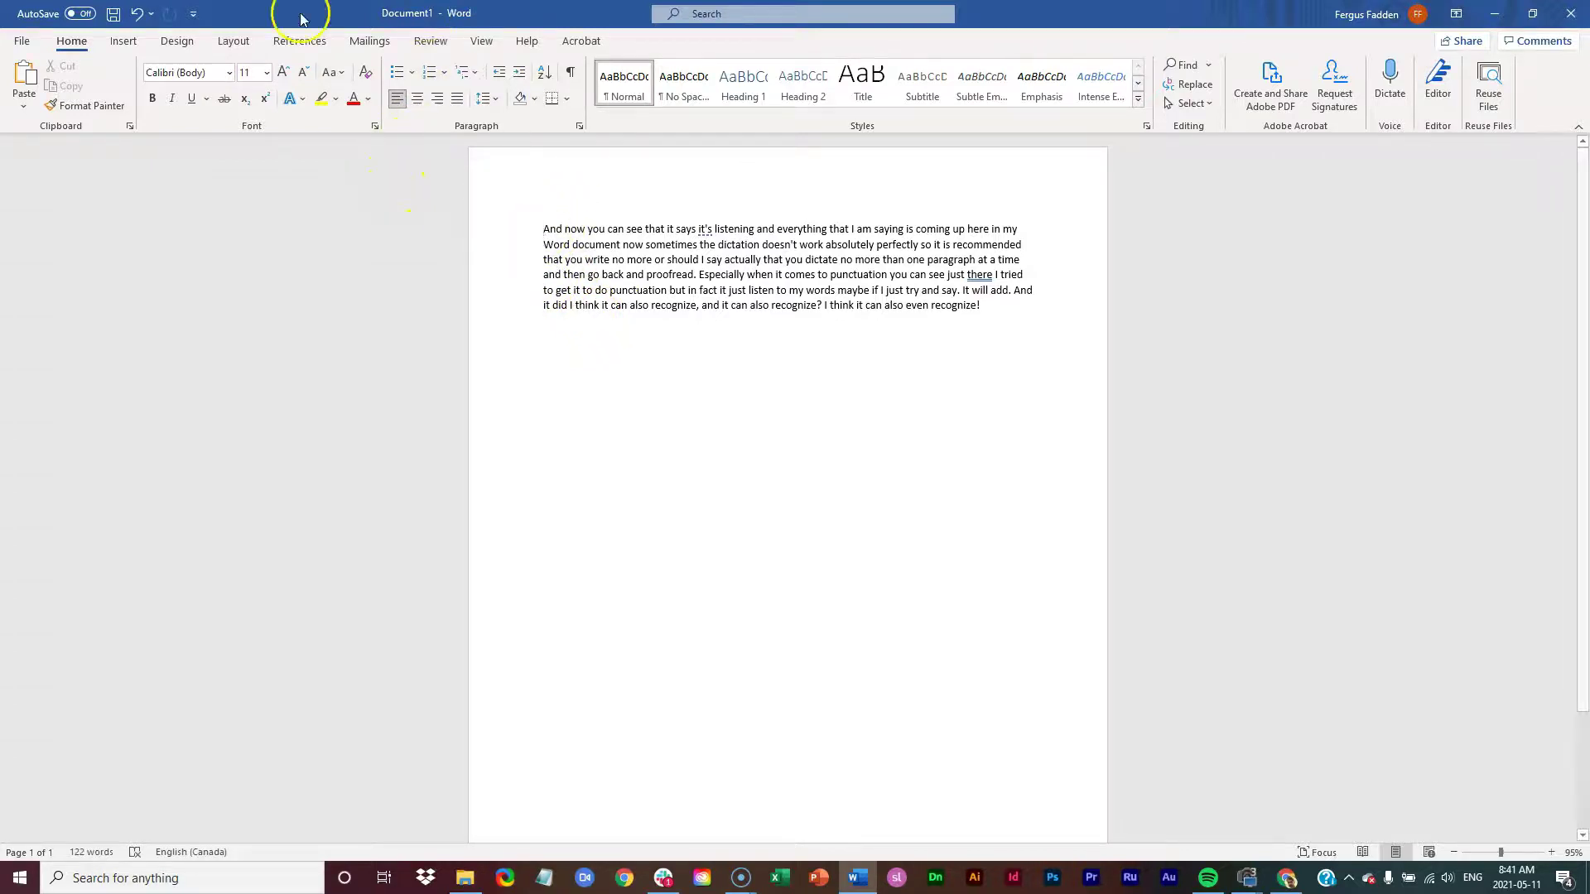
Start Read Aloud from the Review tab, then pause the reading
left_click(430, 41)
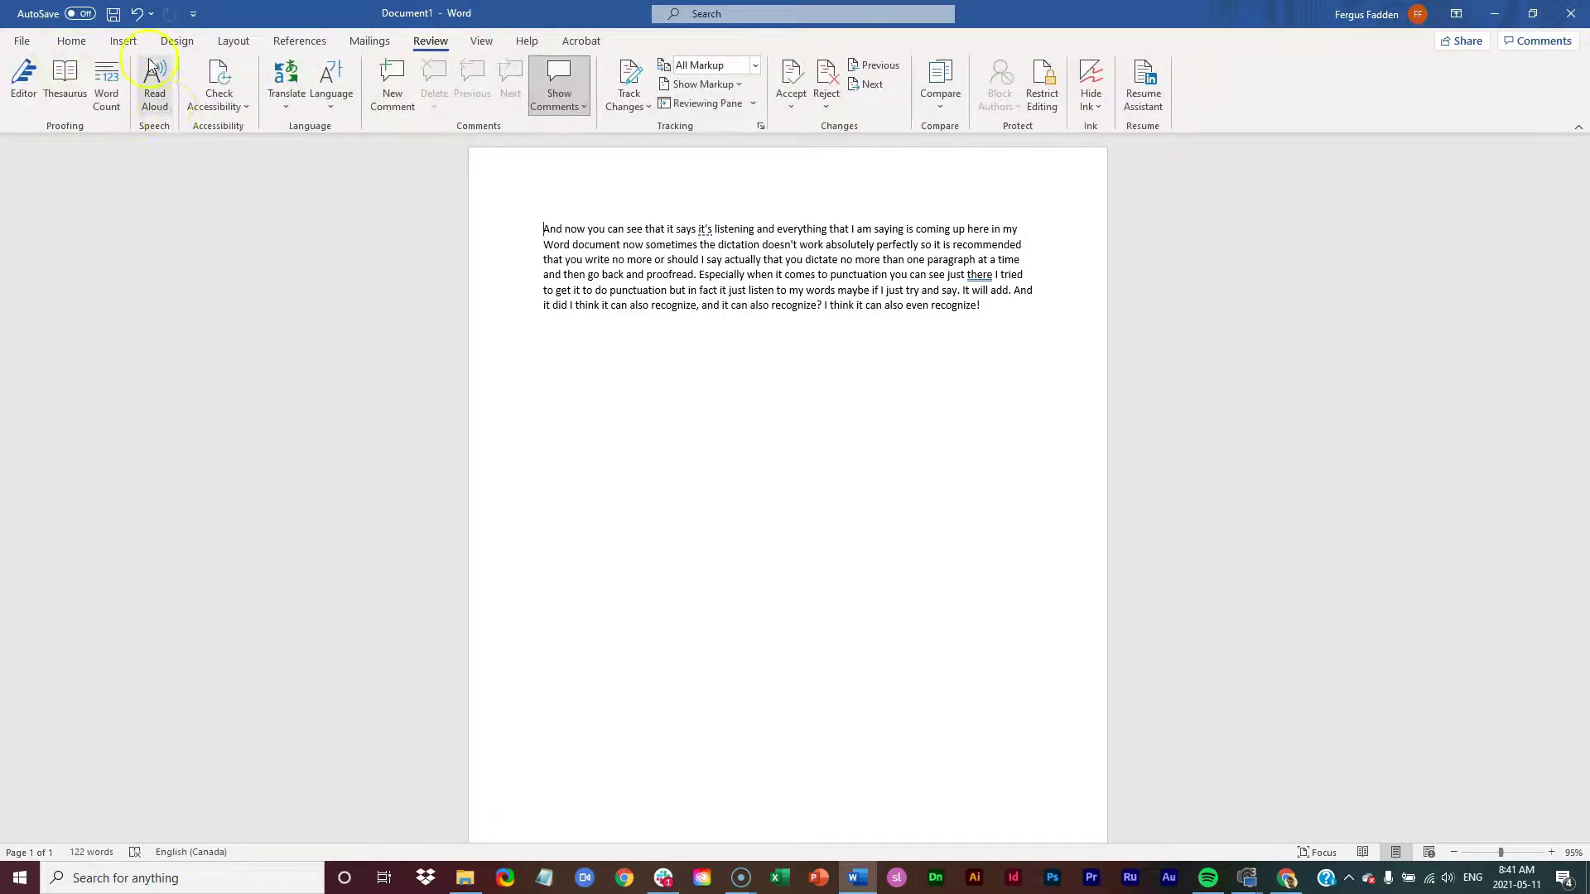
left_click(157, 93)
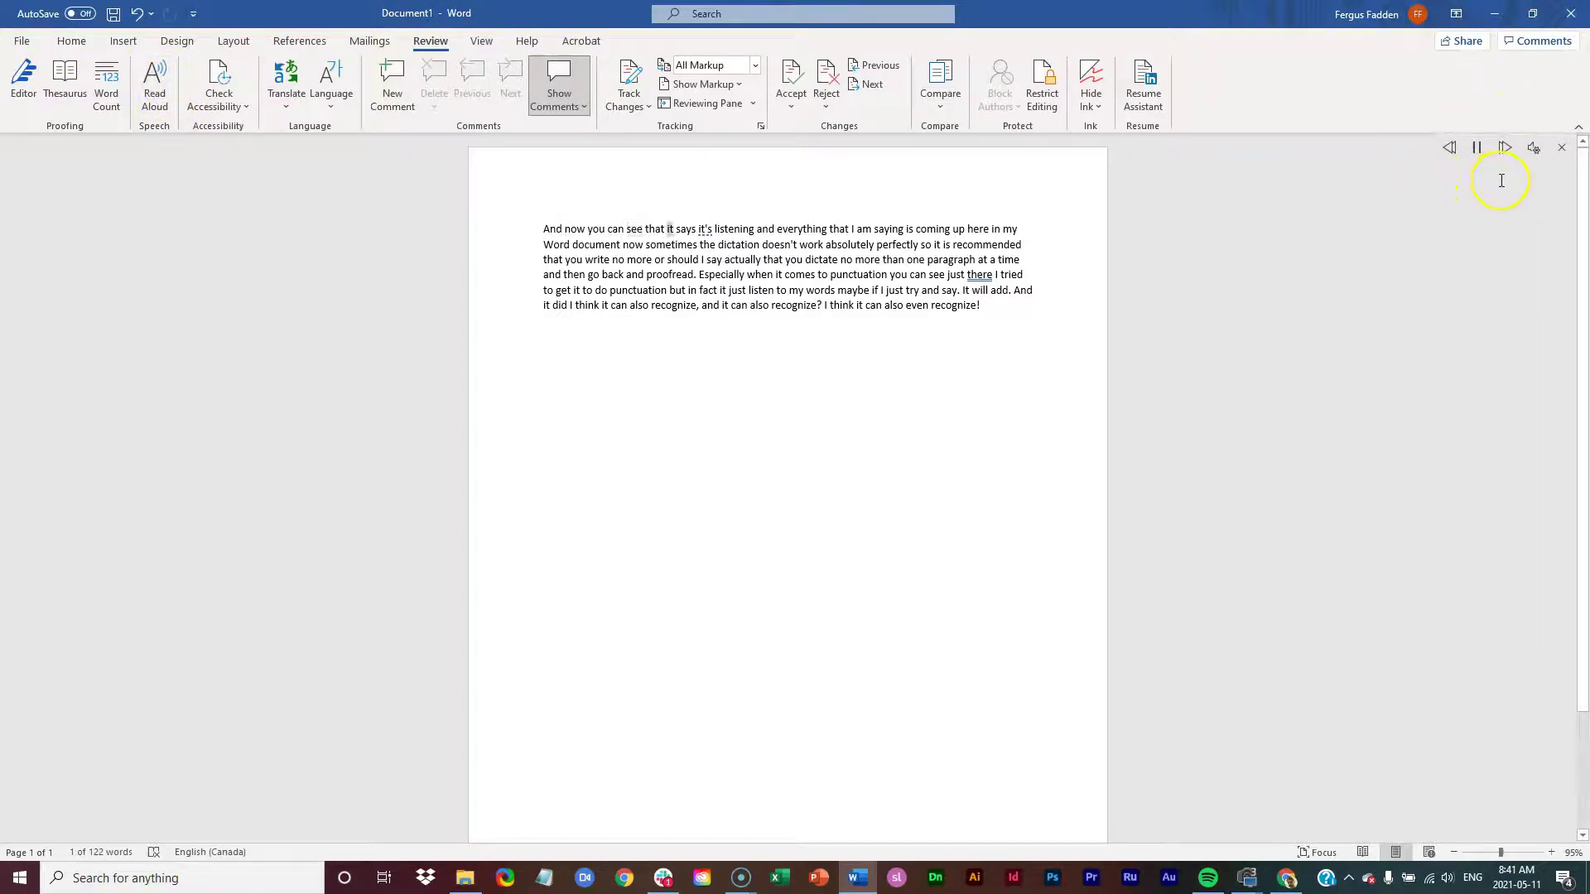
left_click(1481, 151)
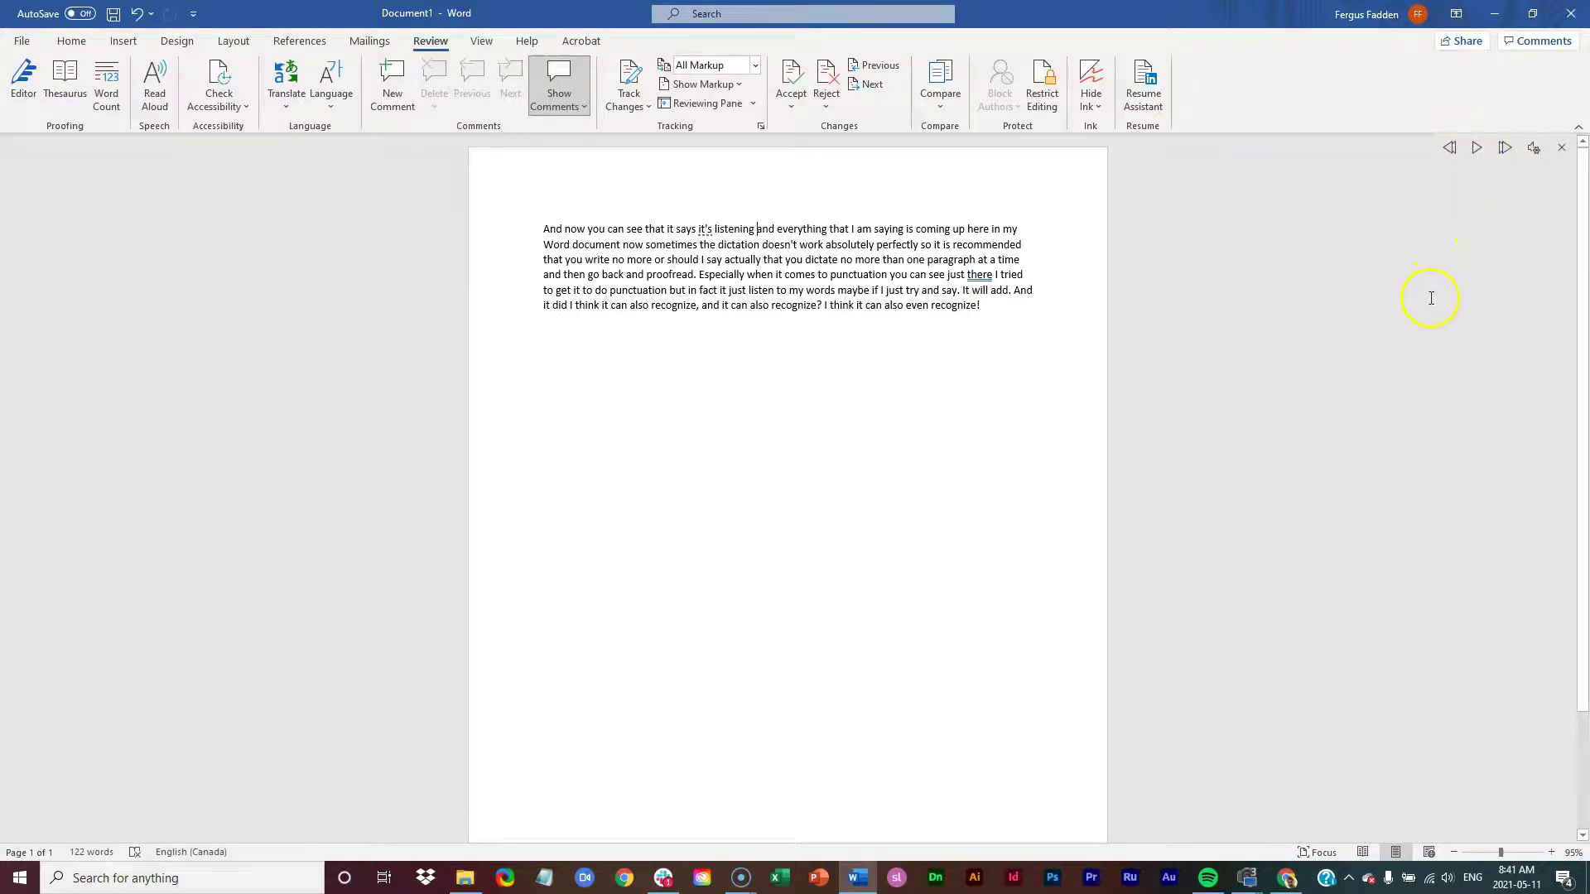
Move the camera live view window down and right, then restore the read-aloud controls
key("alt+Tab")
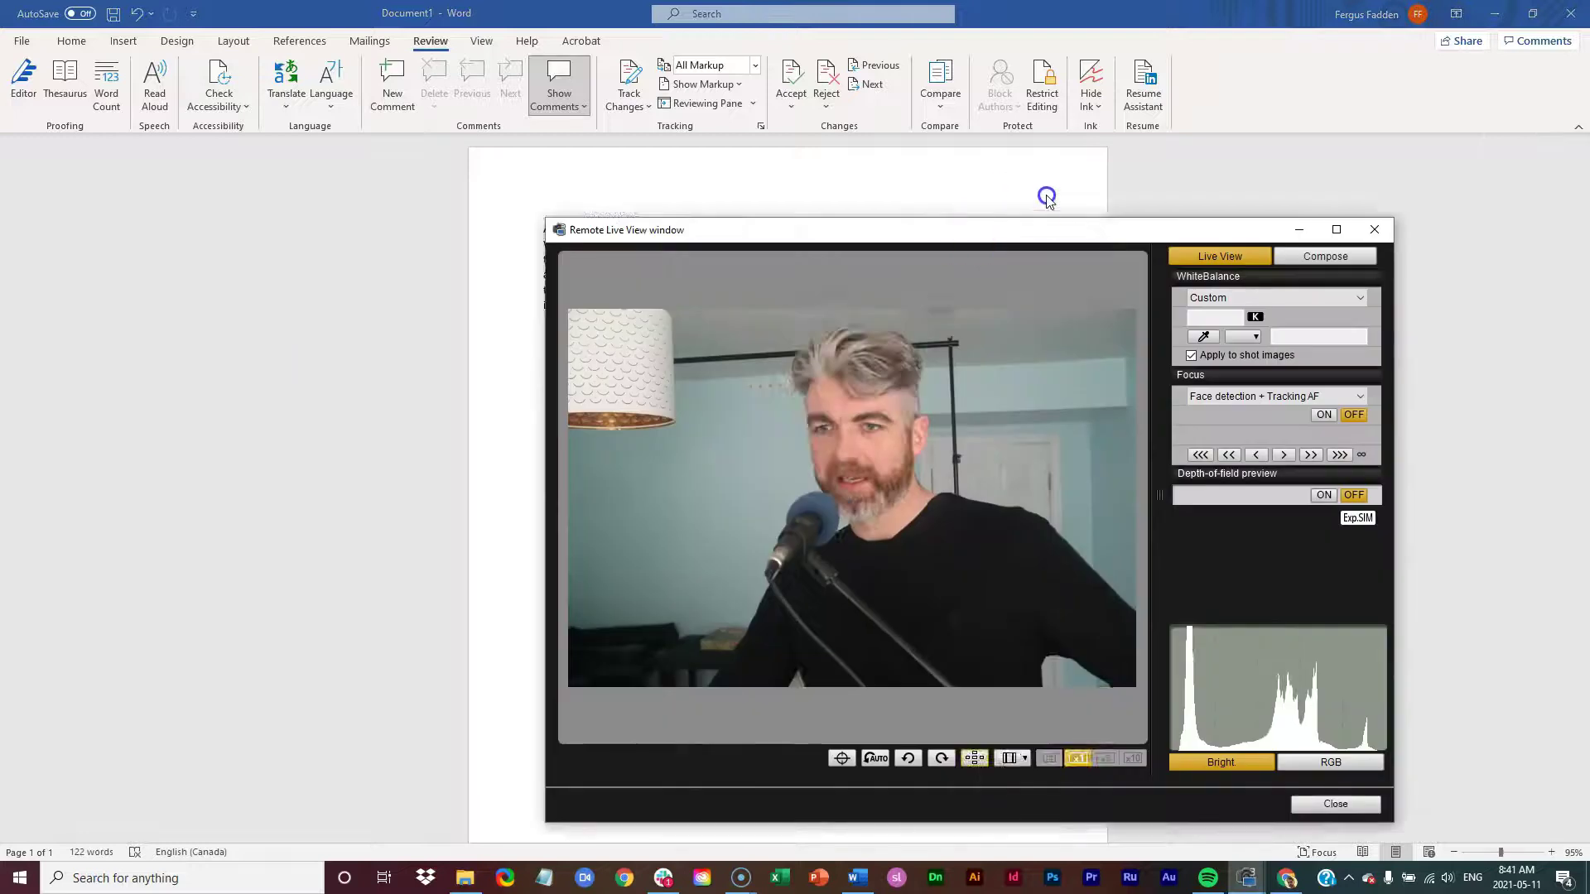
left_click_drag(1068, 206, 1096, 246)
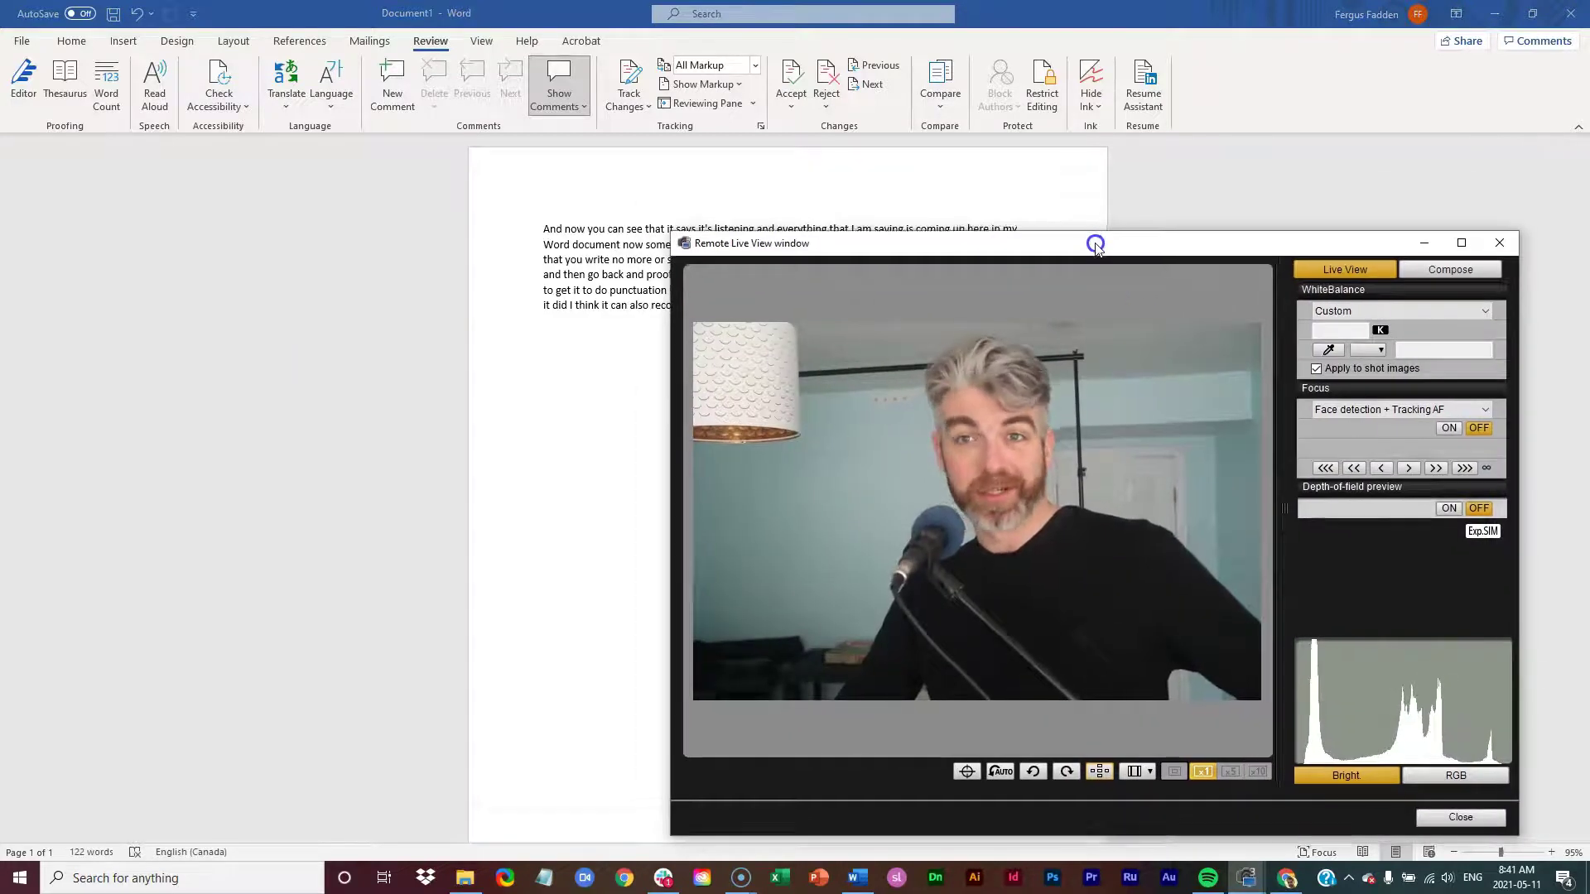
left_click_drag(1096, 246, 1082, 245)
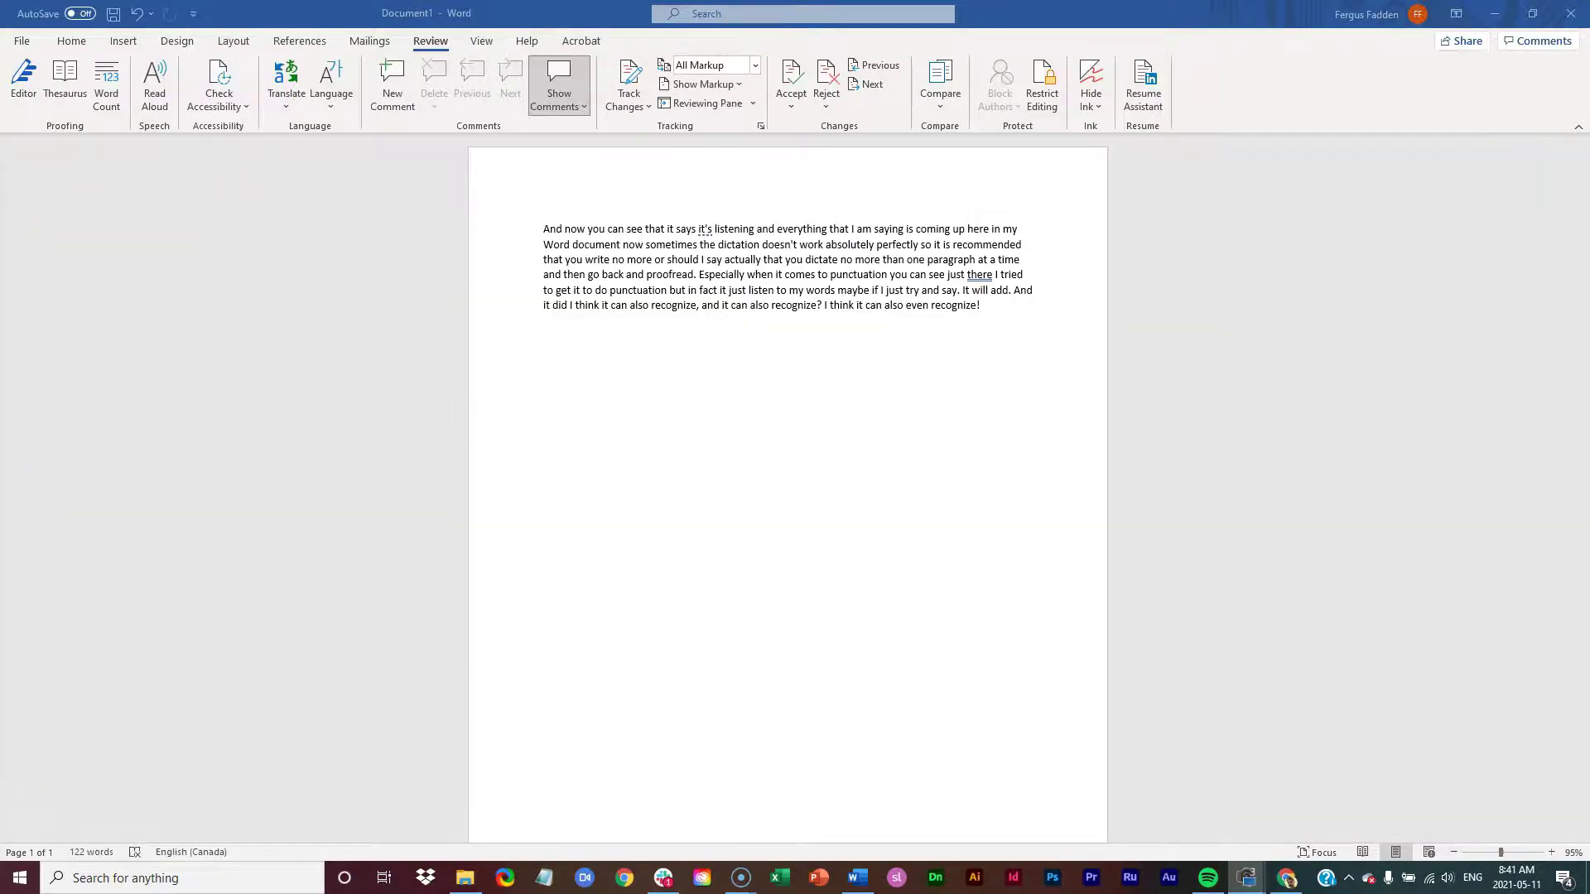
key("ctrl+alt+space")
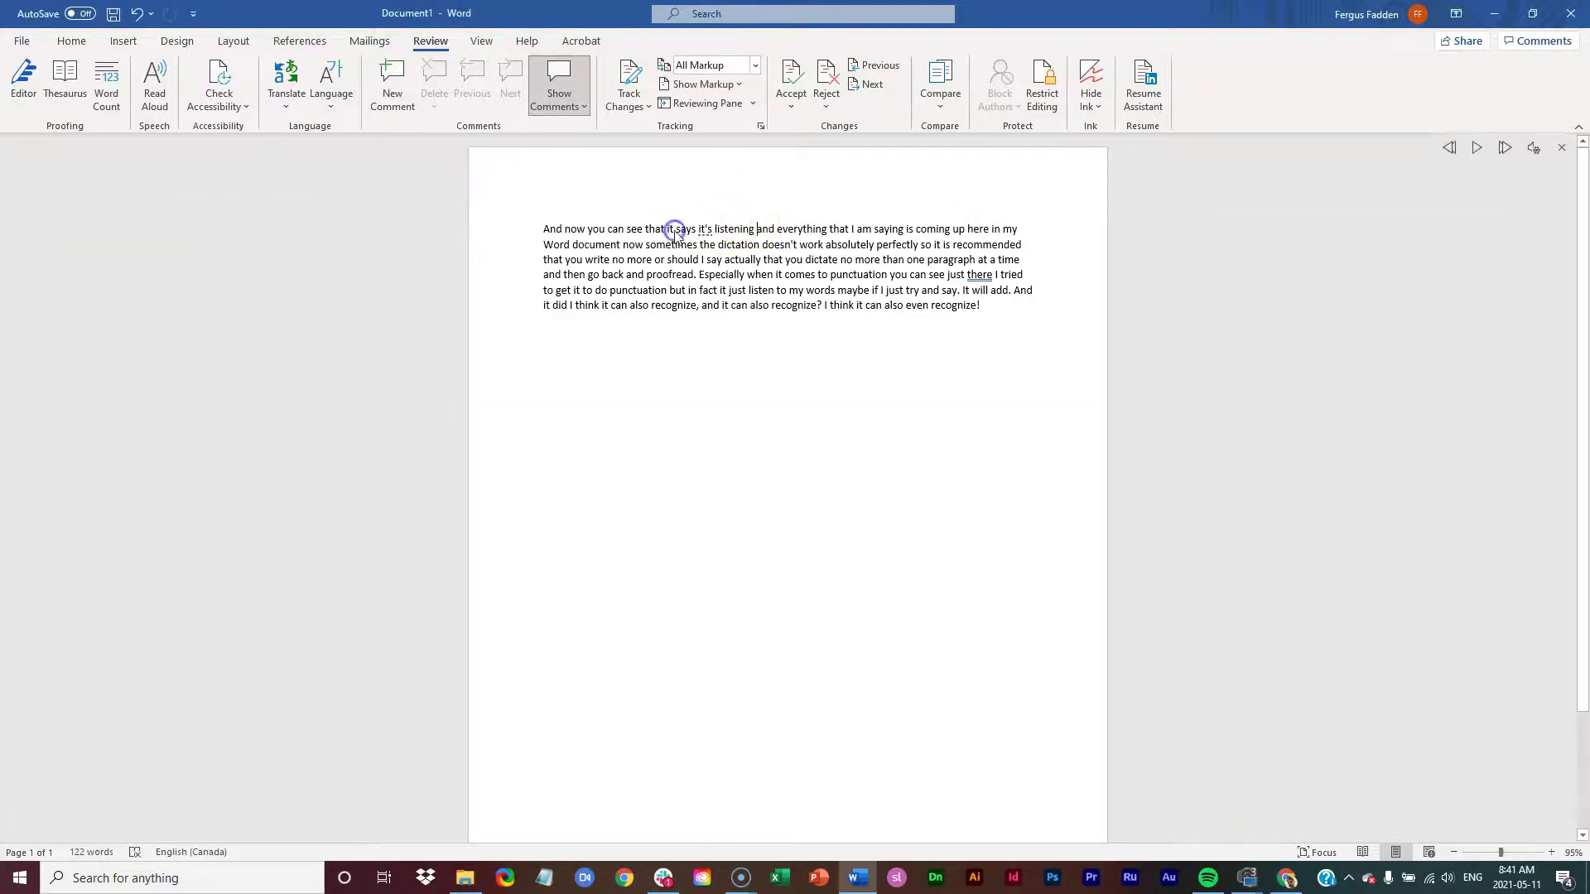
Adjust the Read Aloud reading speed and replay the paragraph, stopping at the second 'recognize?'
left_click(1536, 151)
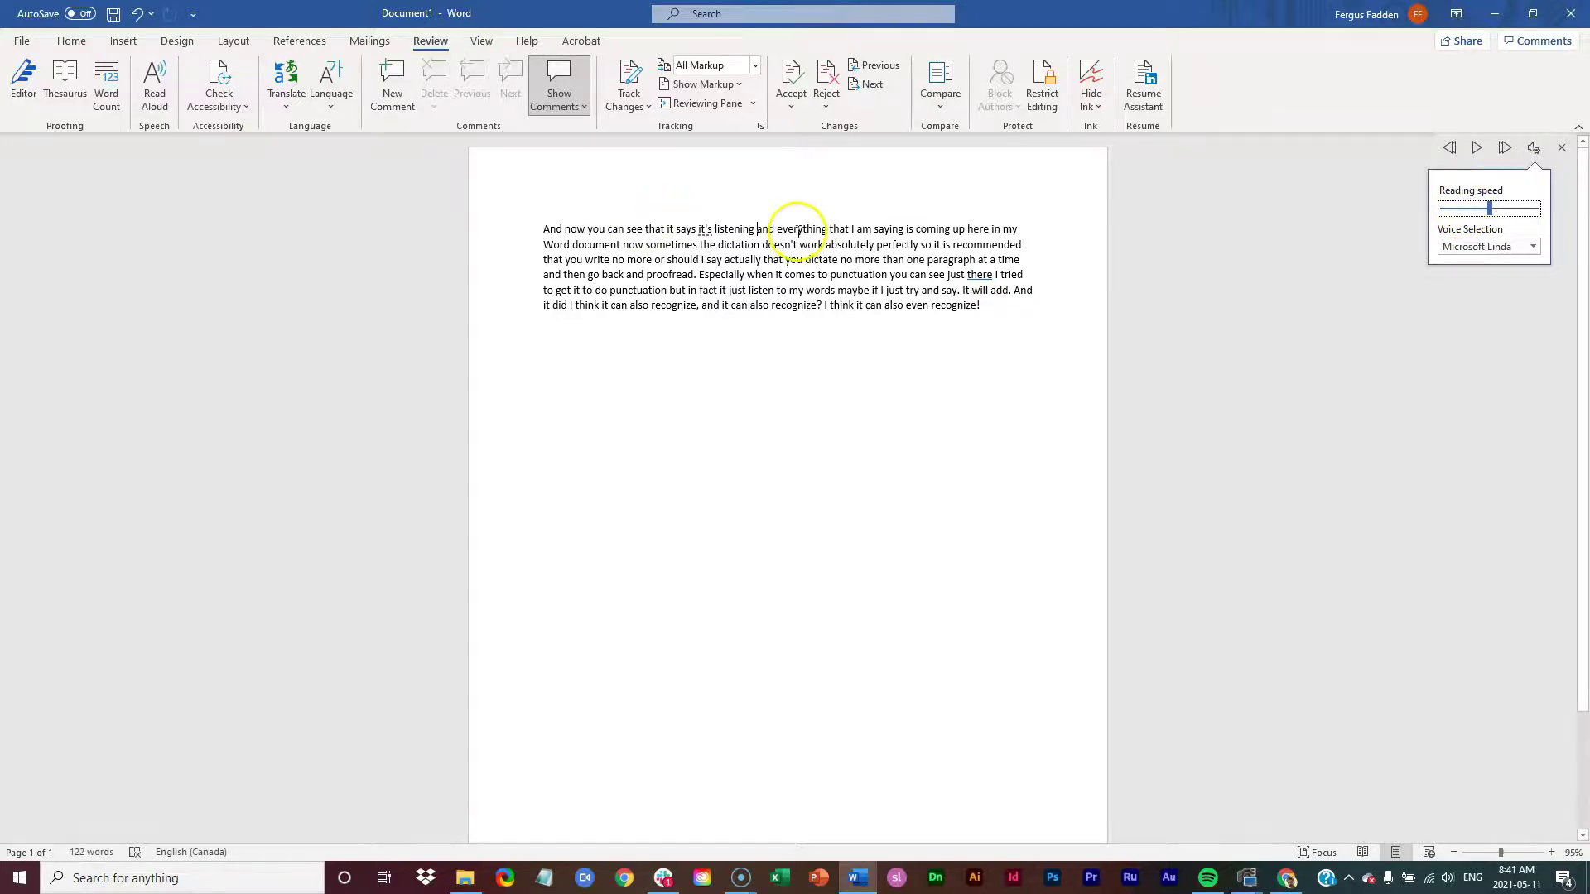
left_click(1484, 152)
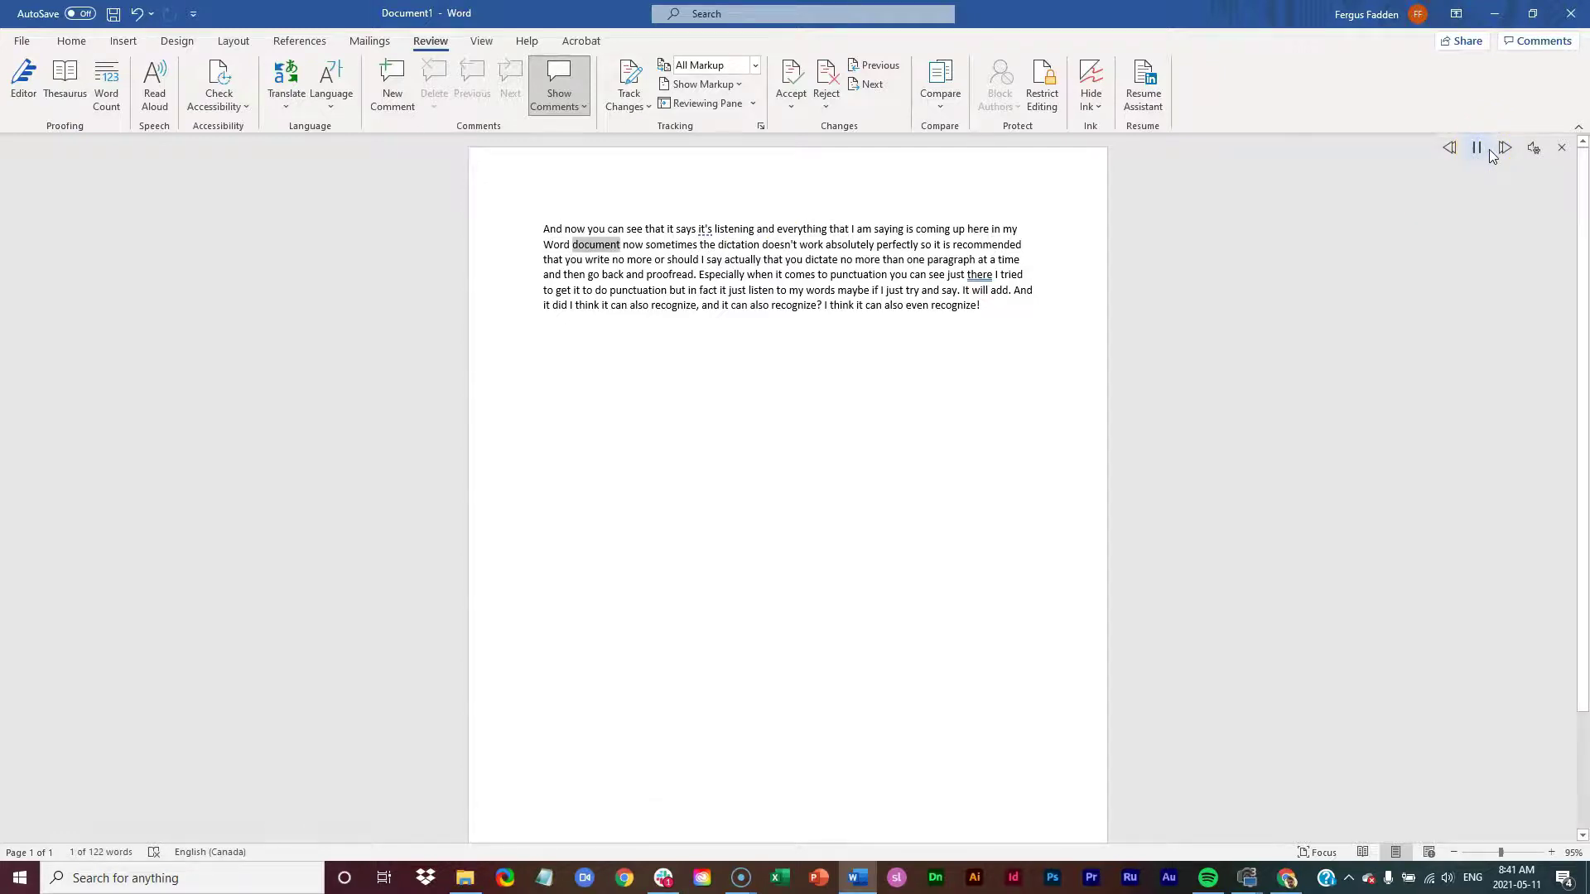
left_click(1537, 149)
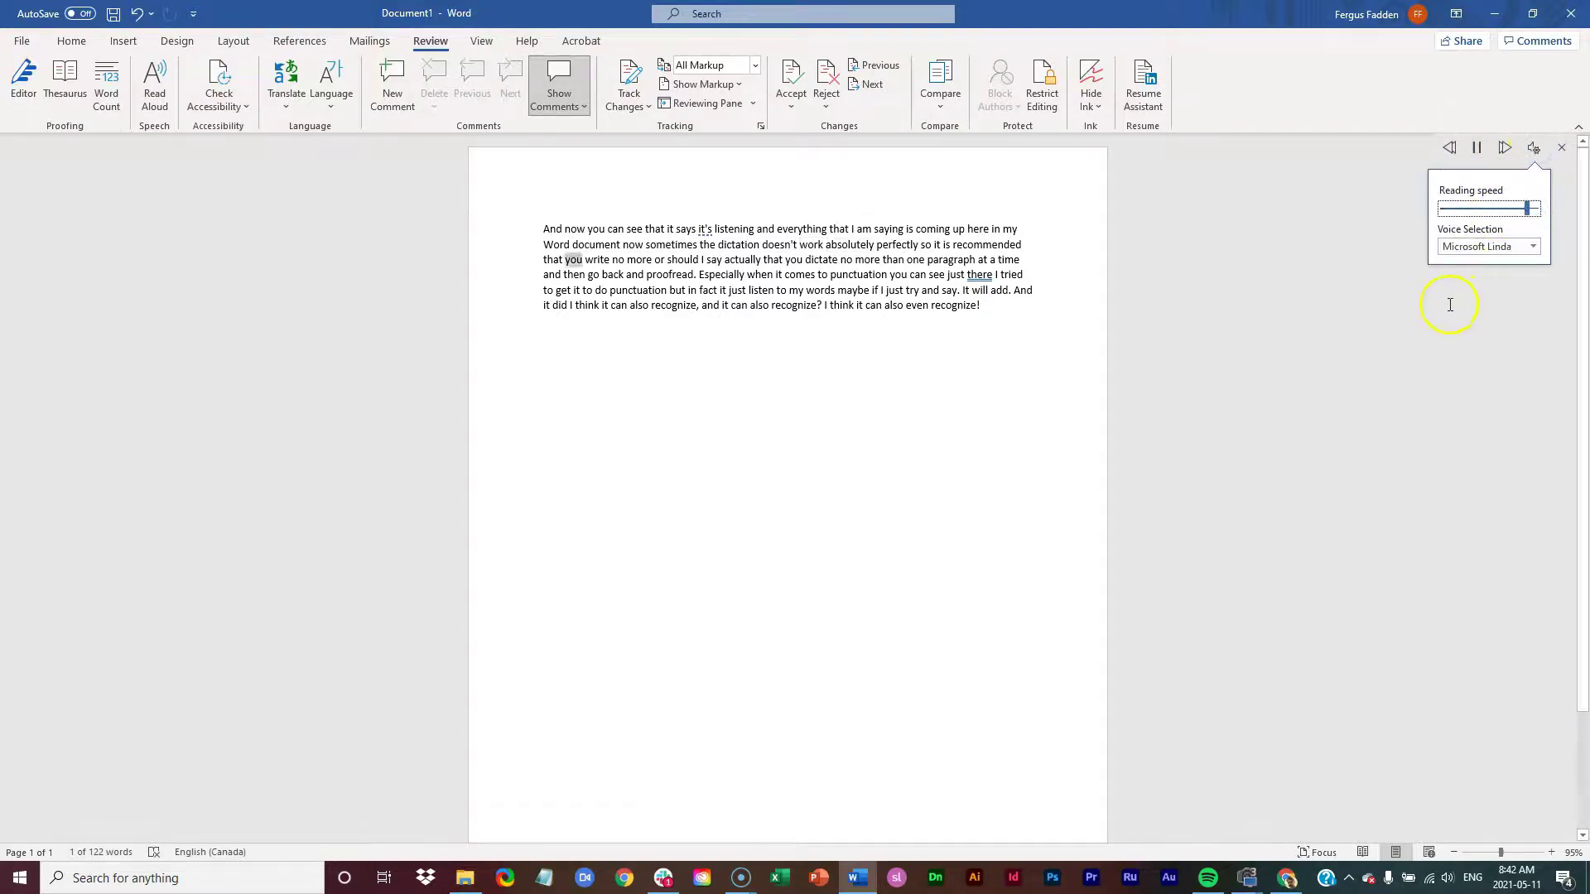
left_click(1476, 148)
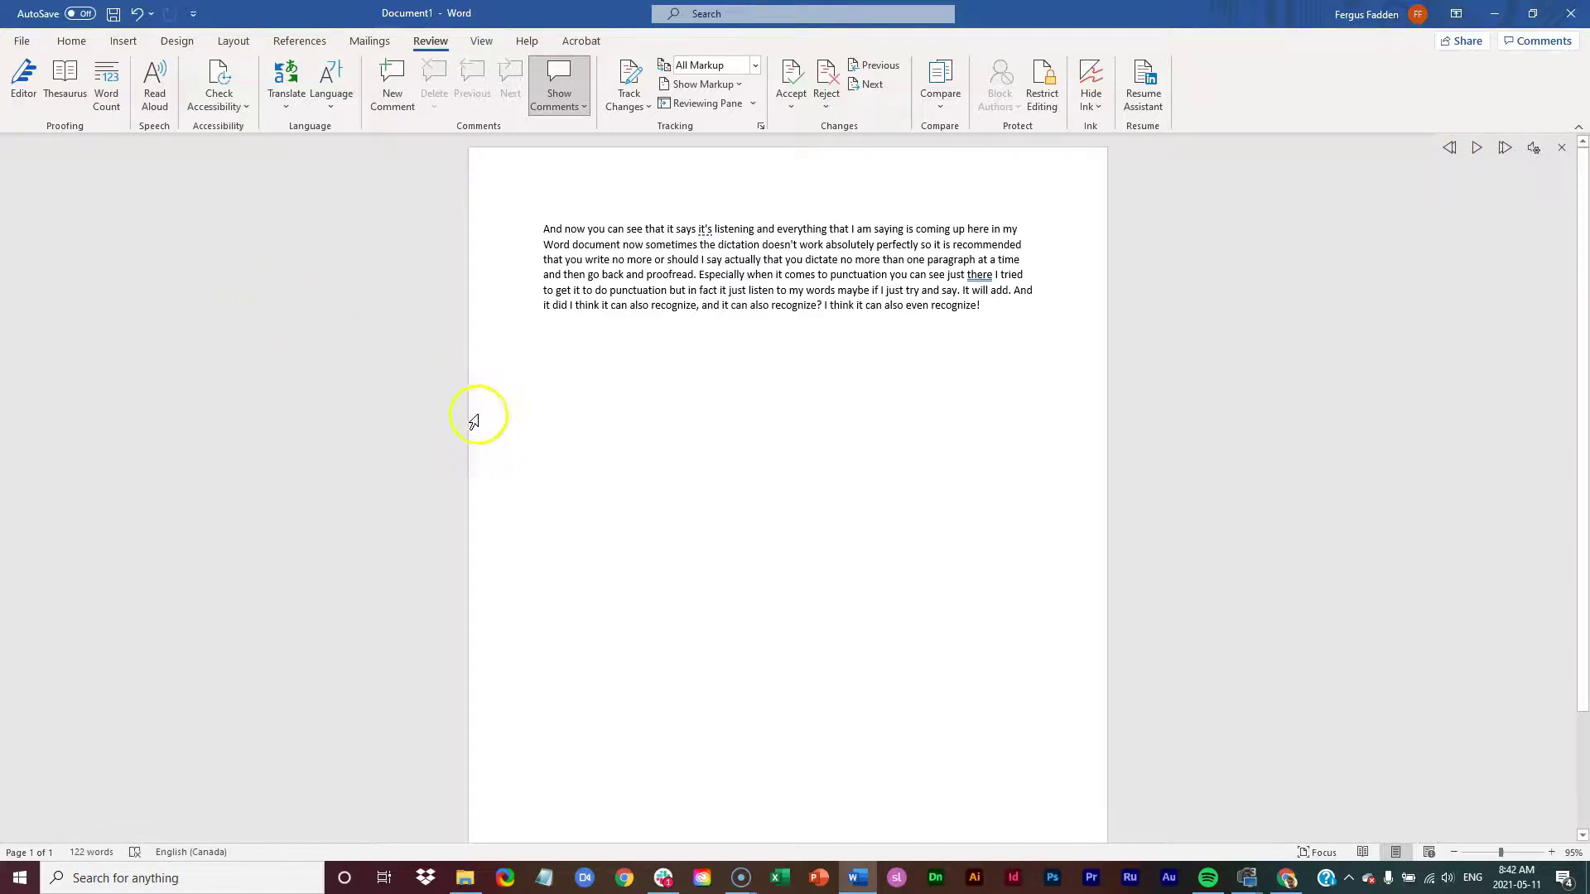
left_click(1533, 149)
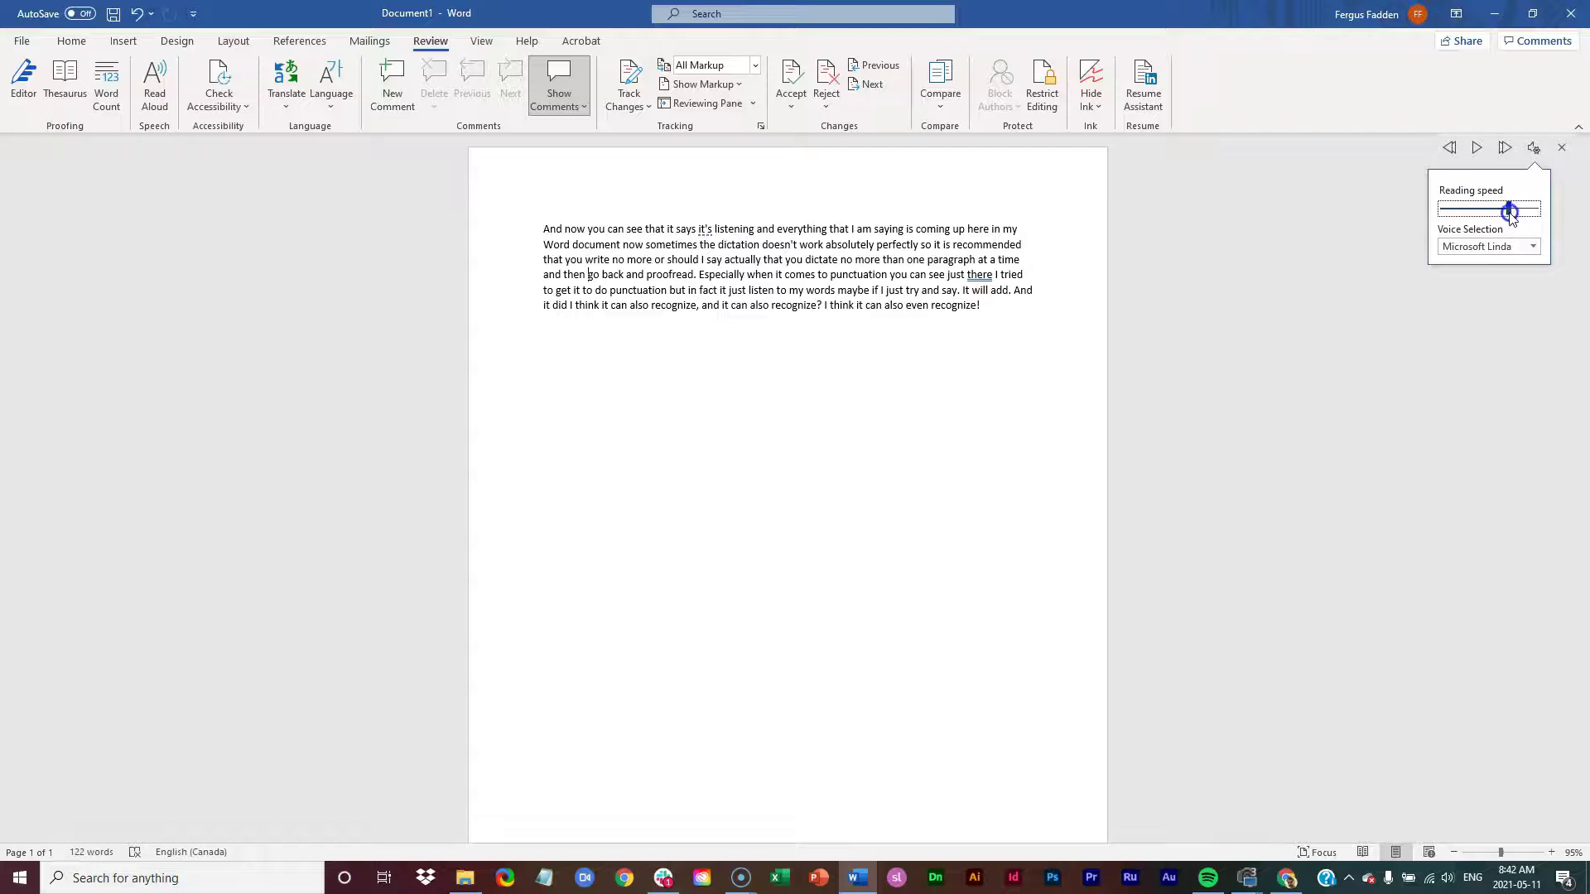
left_click(1473, 150)
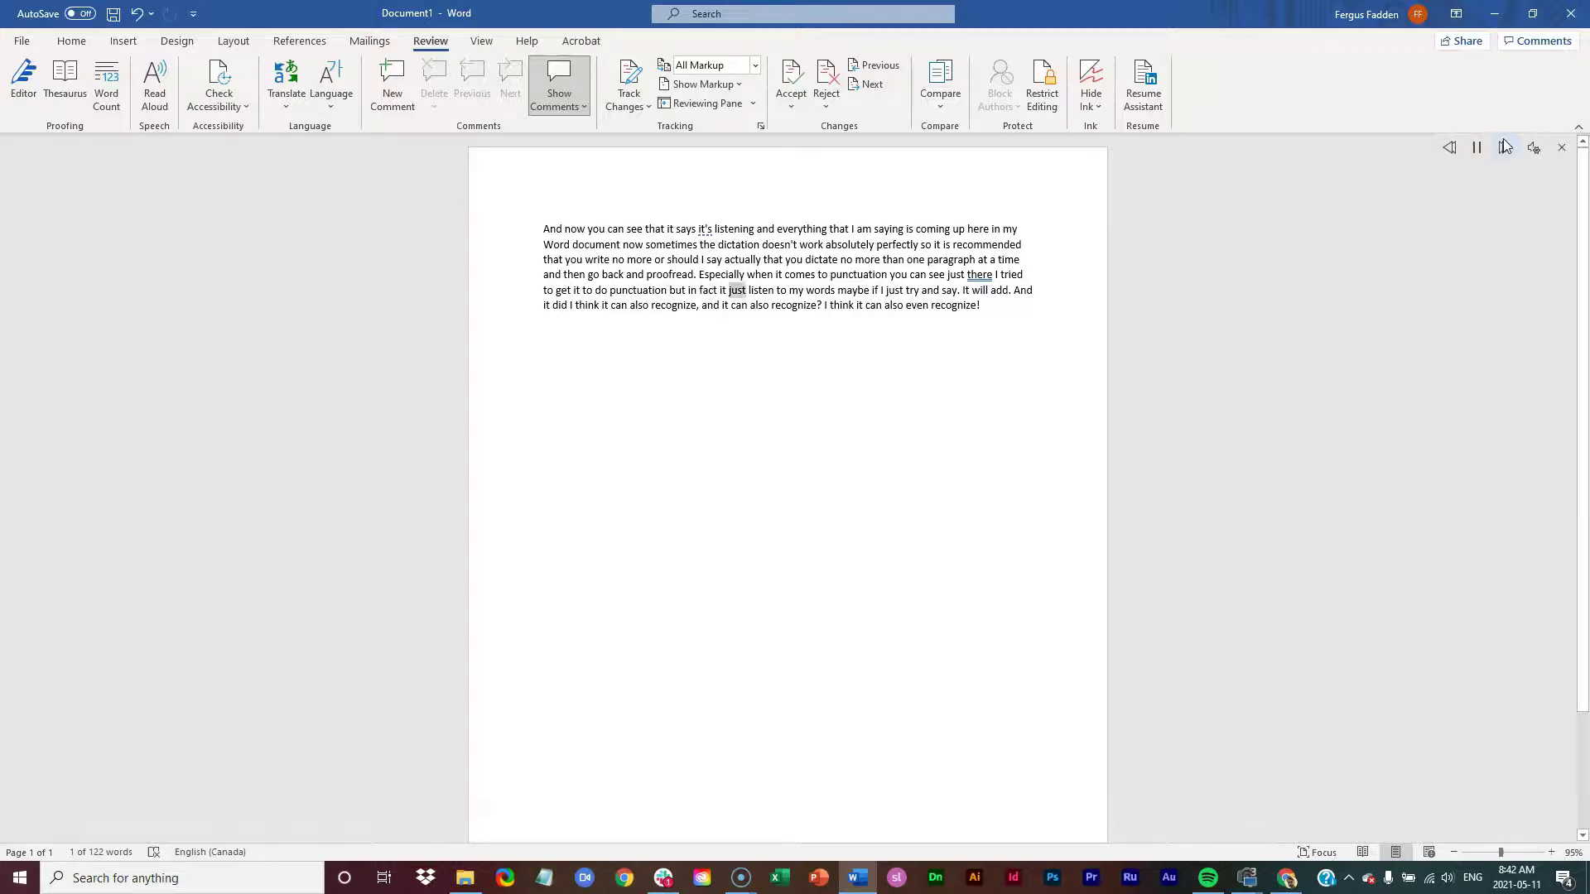
left_click(1482, 150)
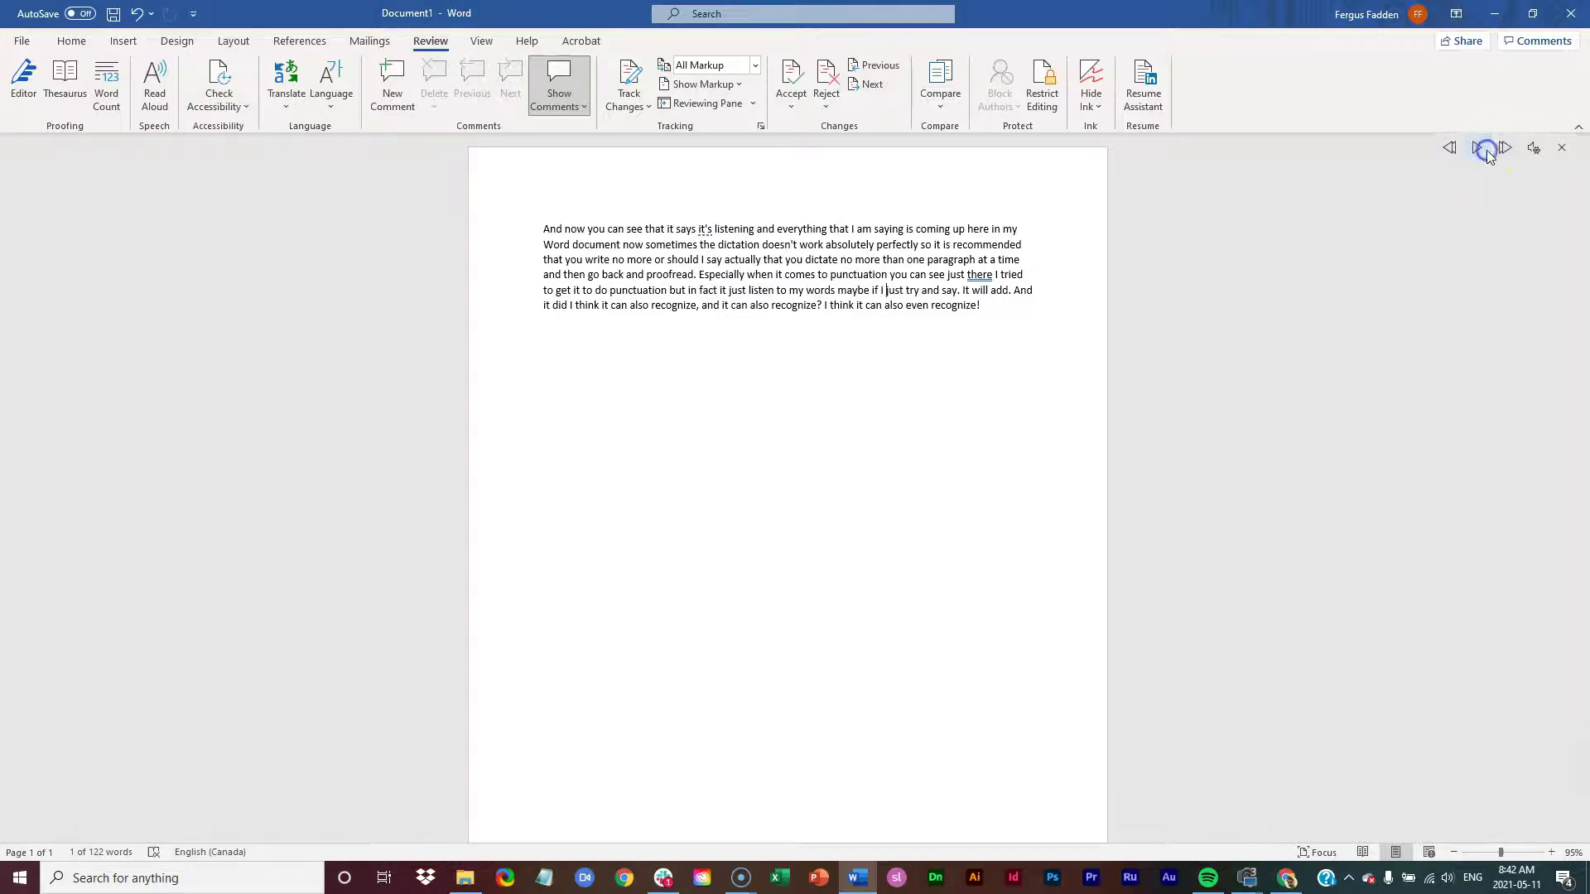
left_click(1536, 153)
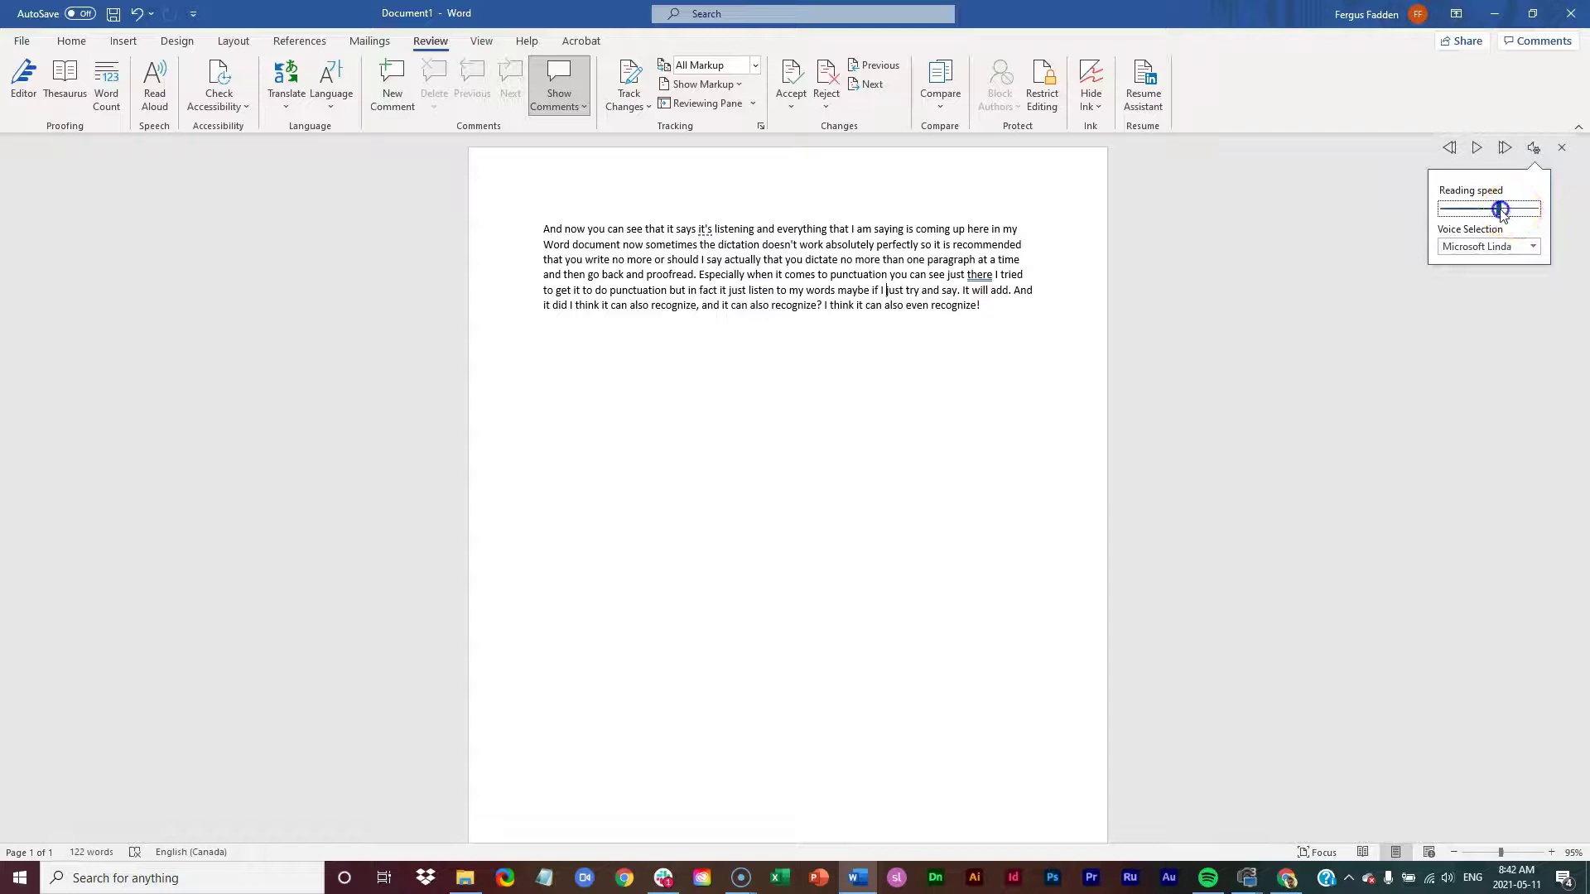
left_click(1478, 149)
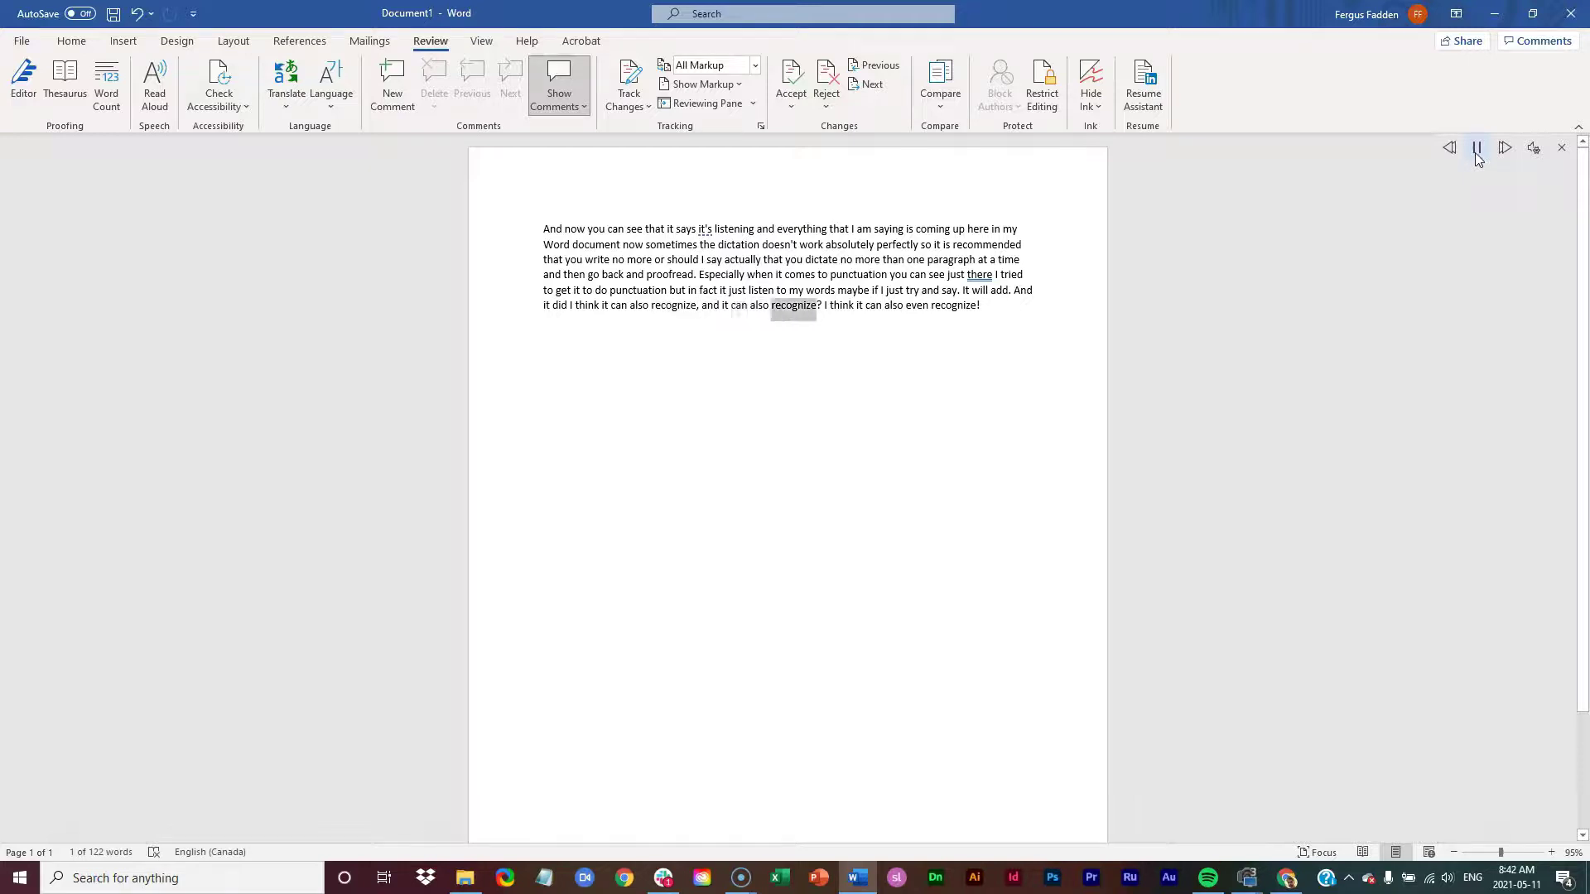
left_click(1477, 151)
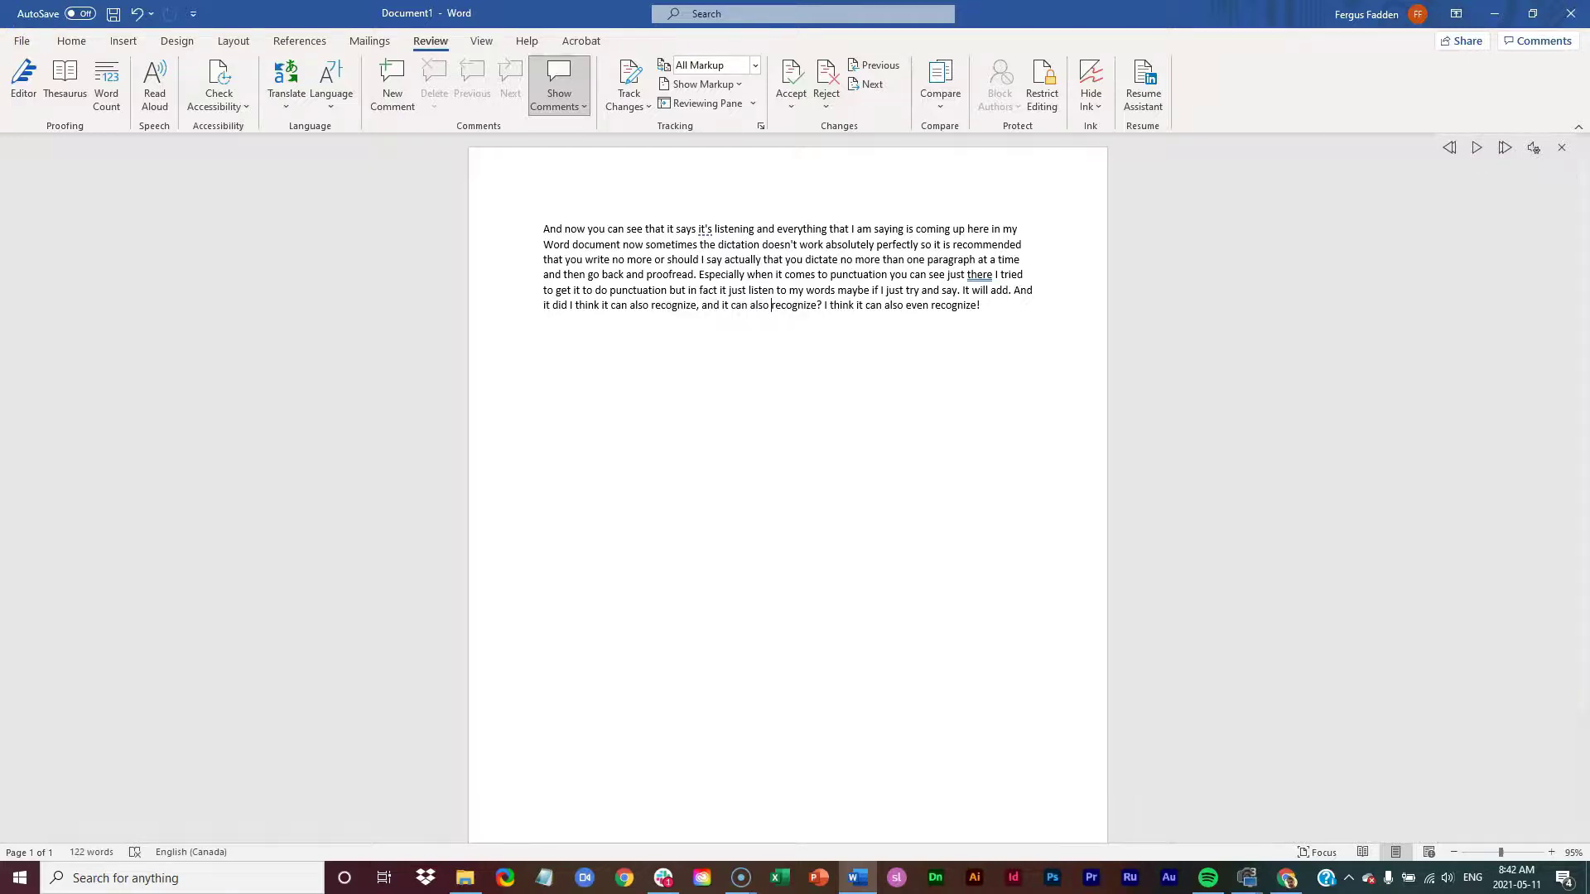
key("alt+Tab")
left_click_drag(294, 210, 599, 114)
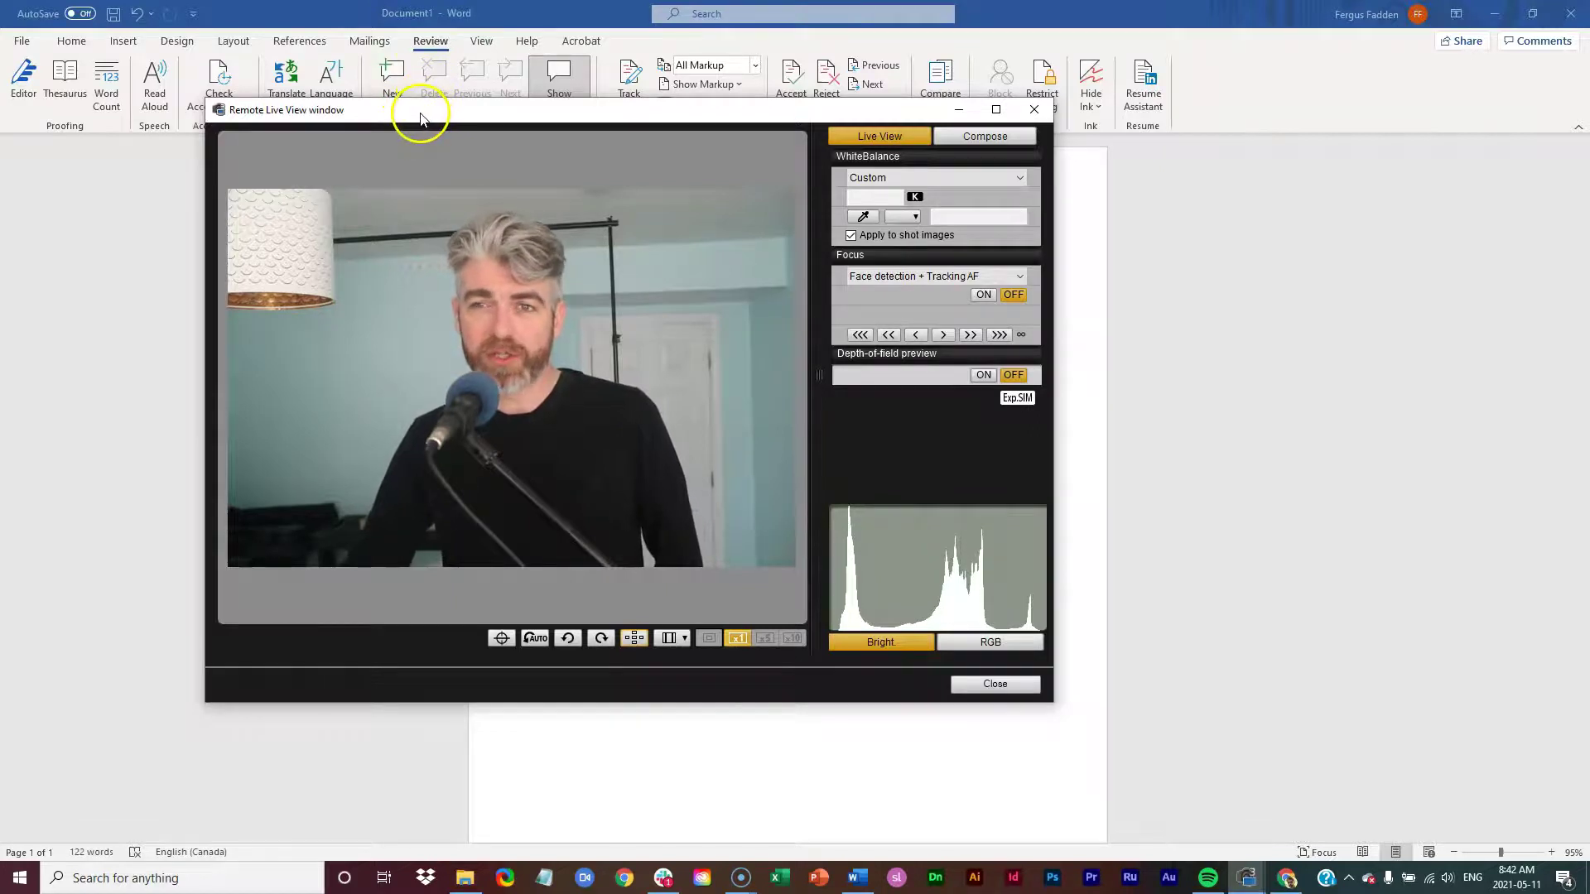
left_click_drag(415, 110, 8, 110)
Return to the Word document and select Microsoft Richard as the Read Aloud voice
left_click(884, 176)
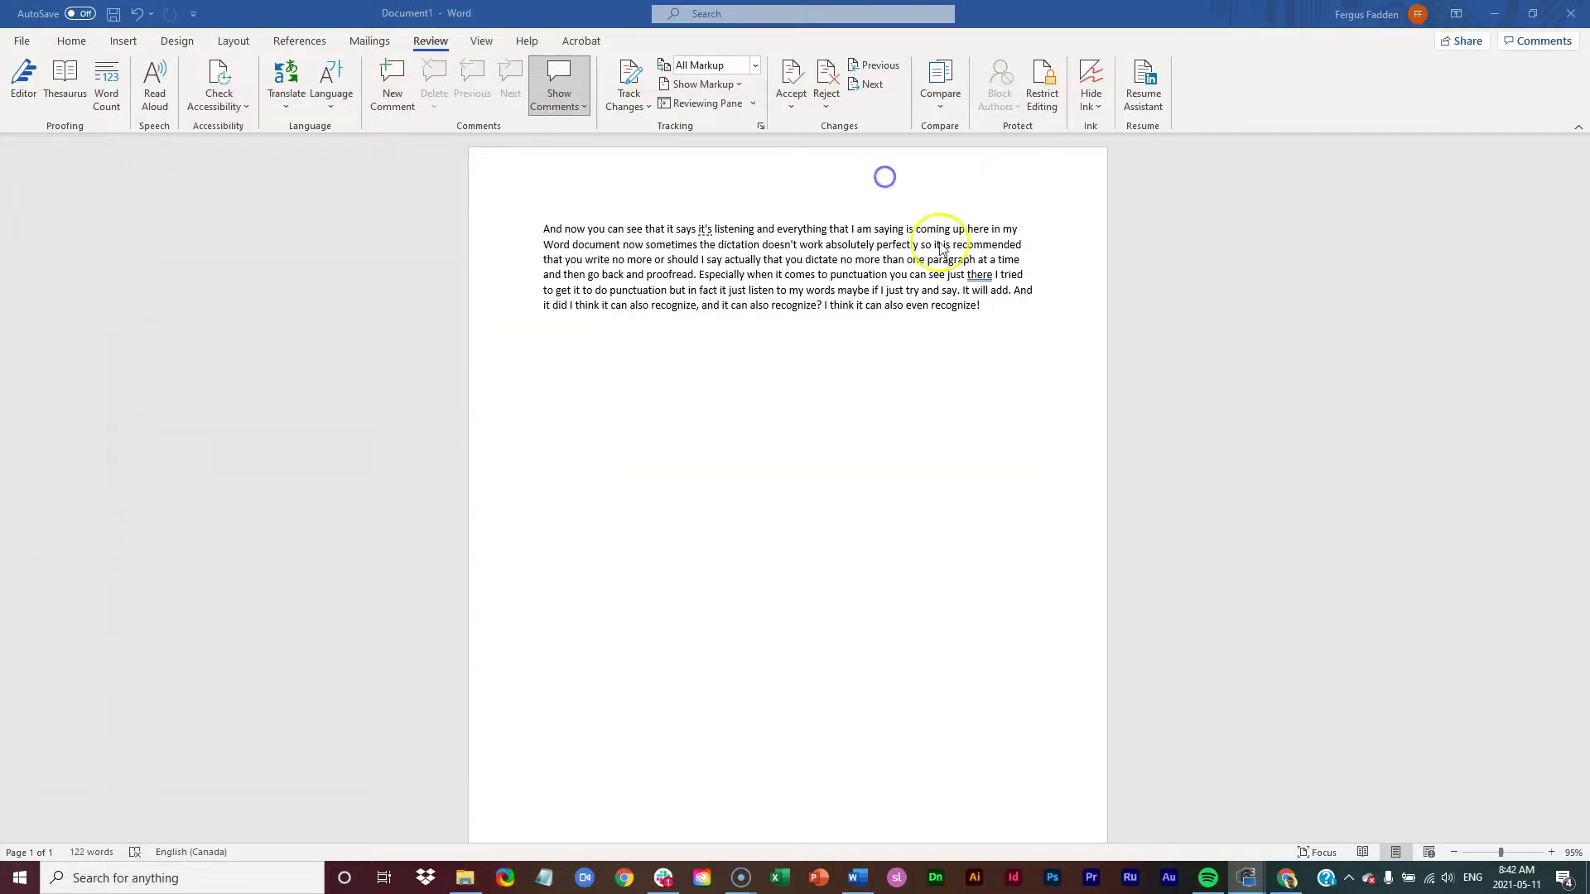
key("ctrl+alt+space")
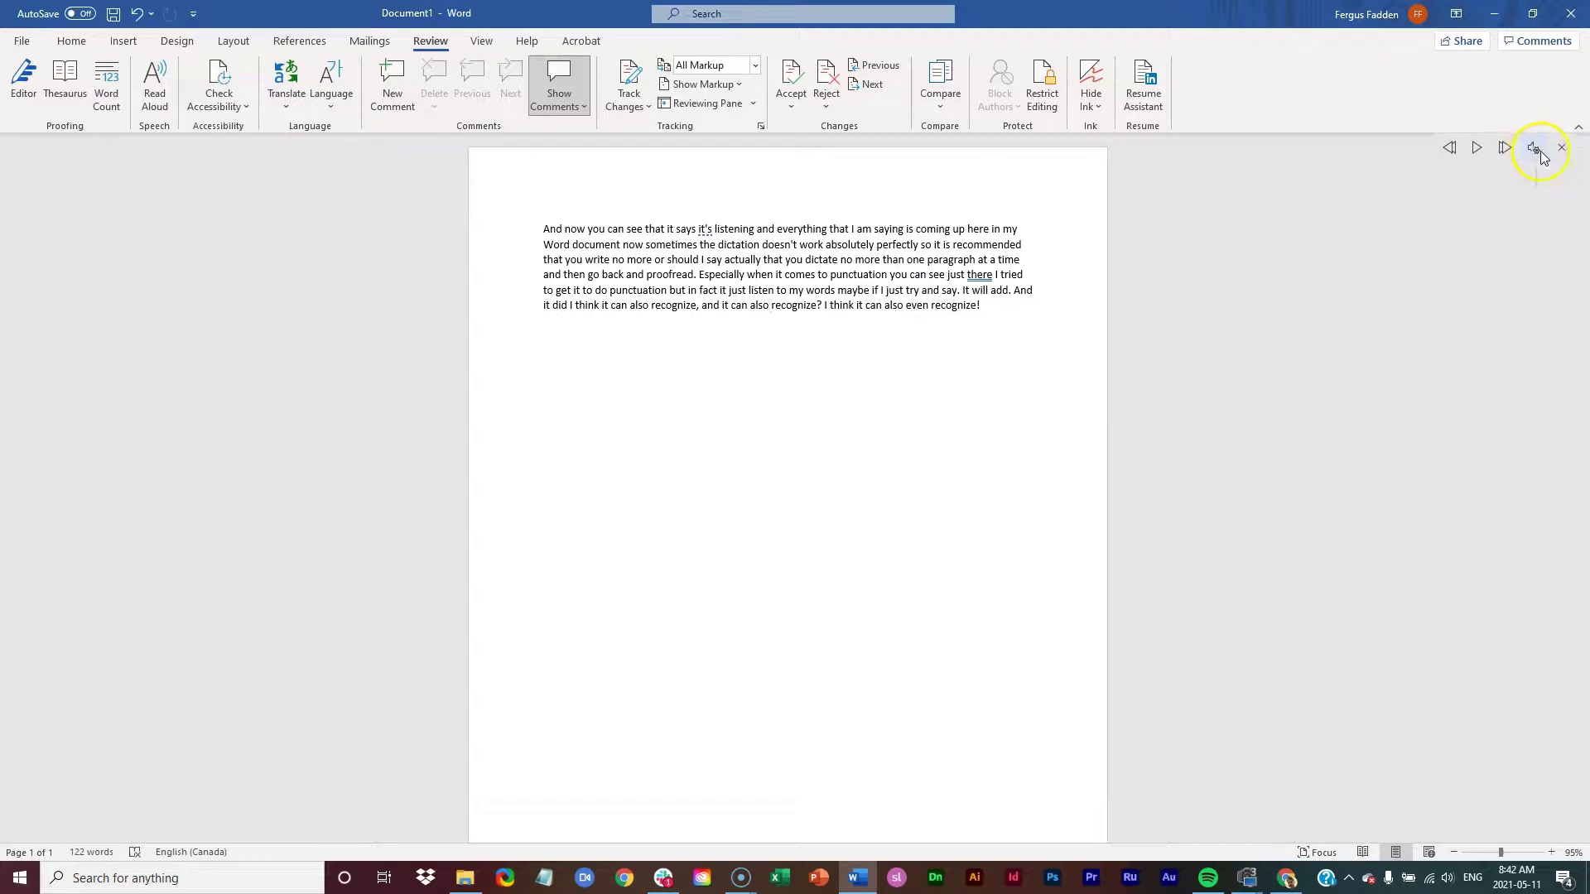
left_click(1538, 151)
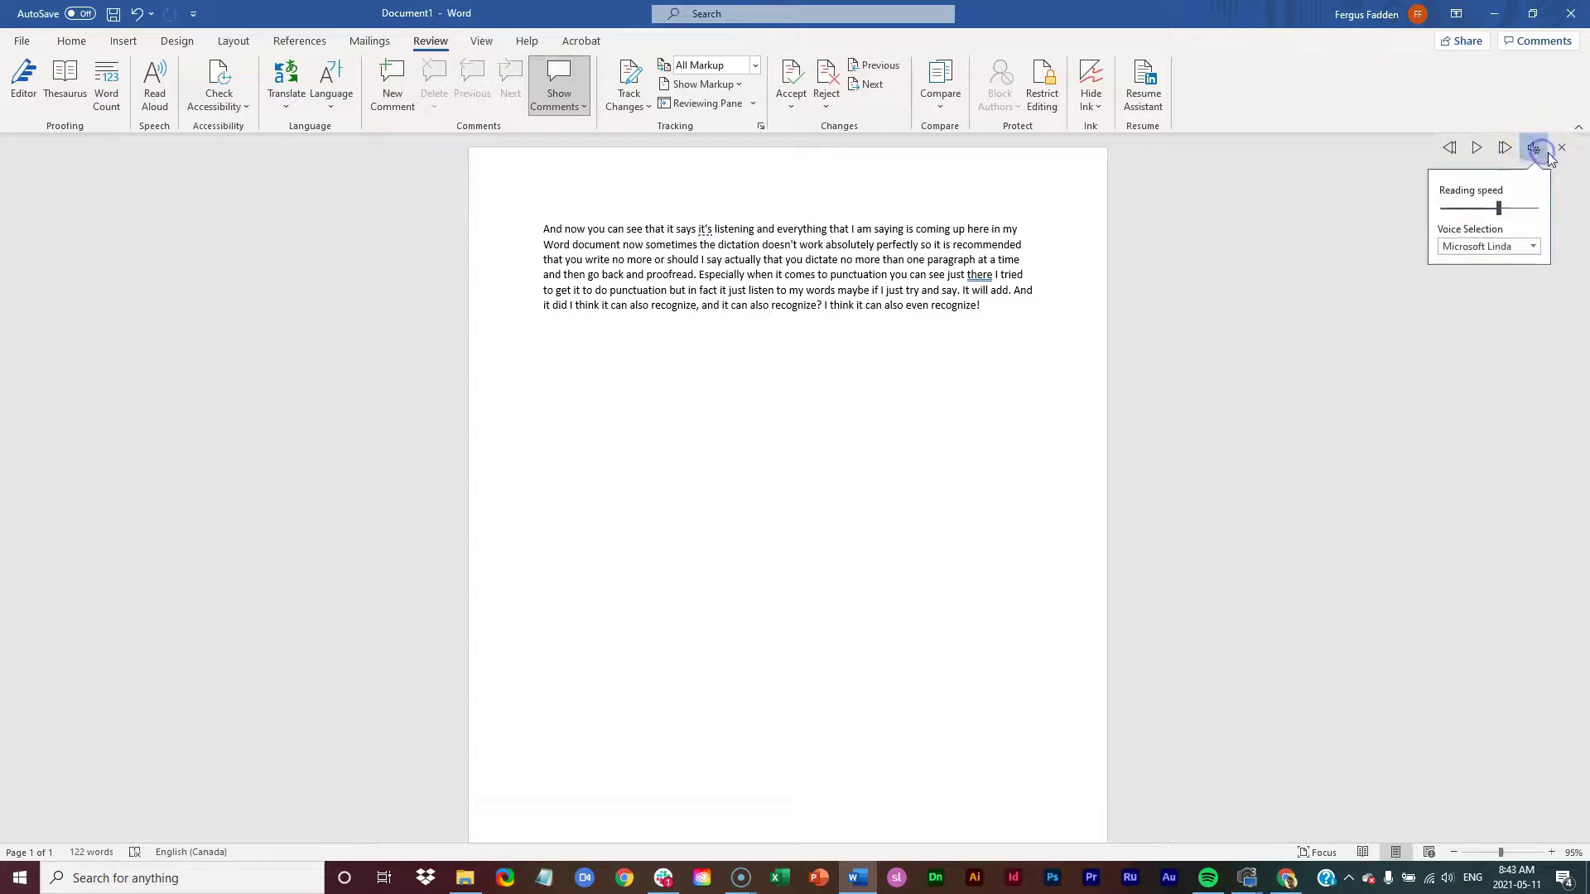
left_click(1533, 248)
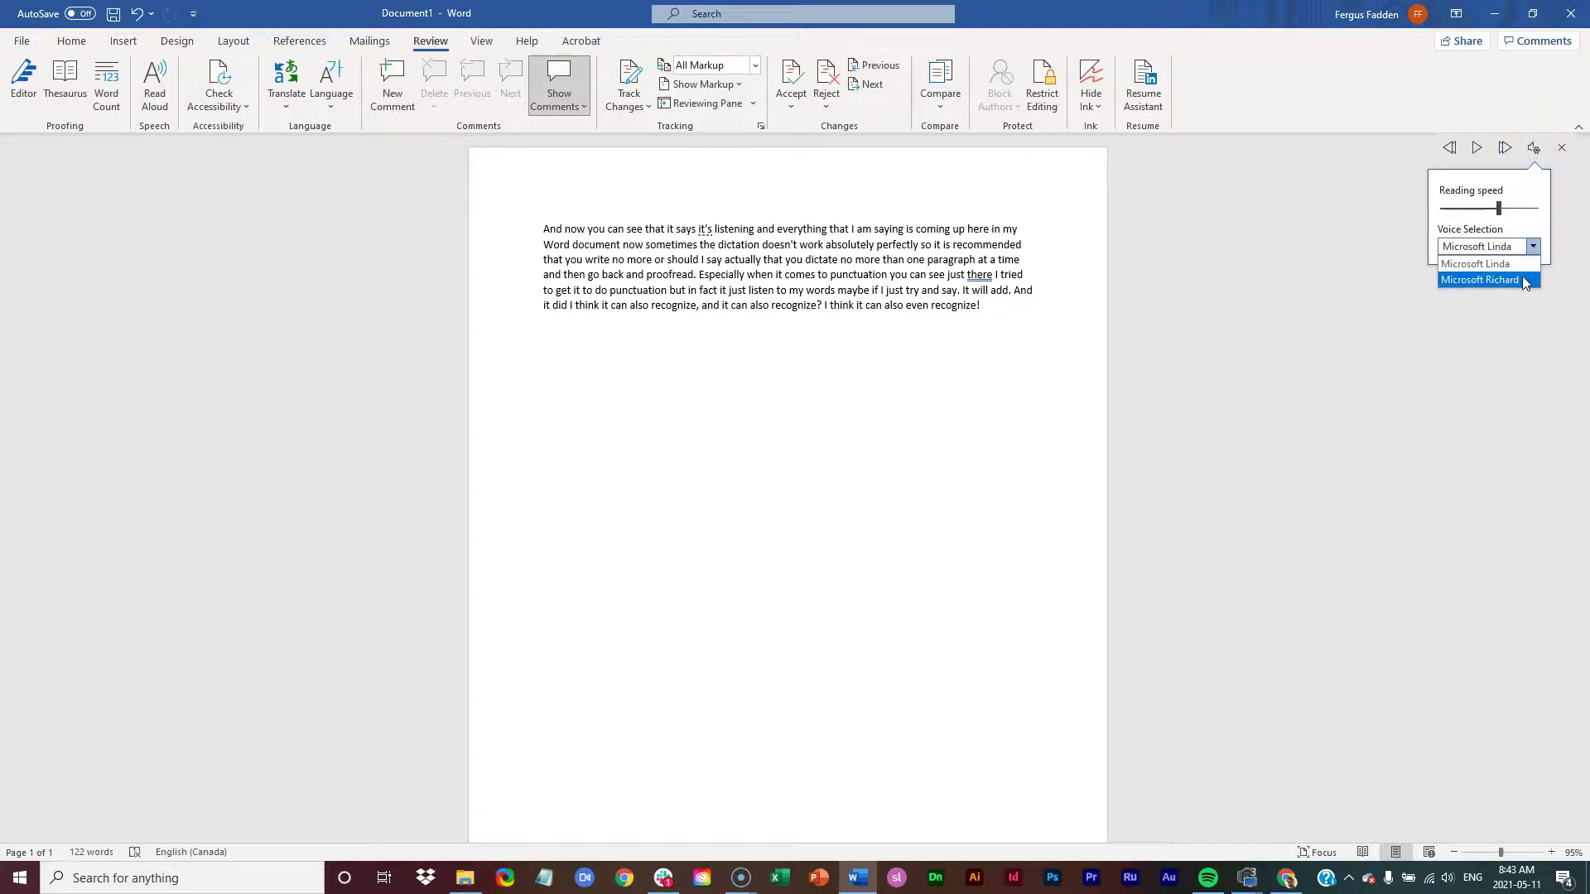
left_click(1526, 281)
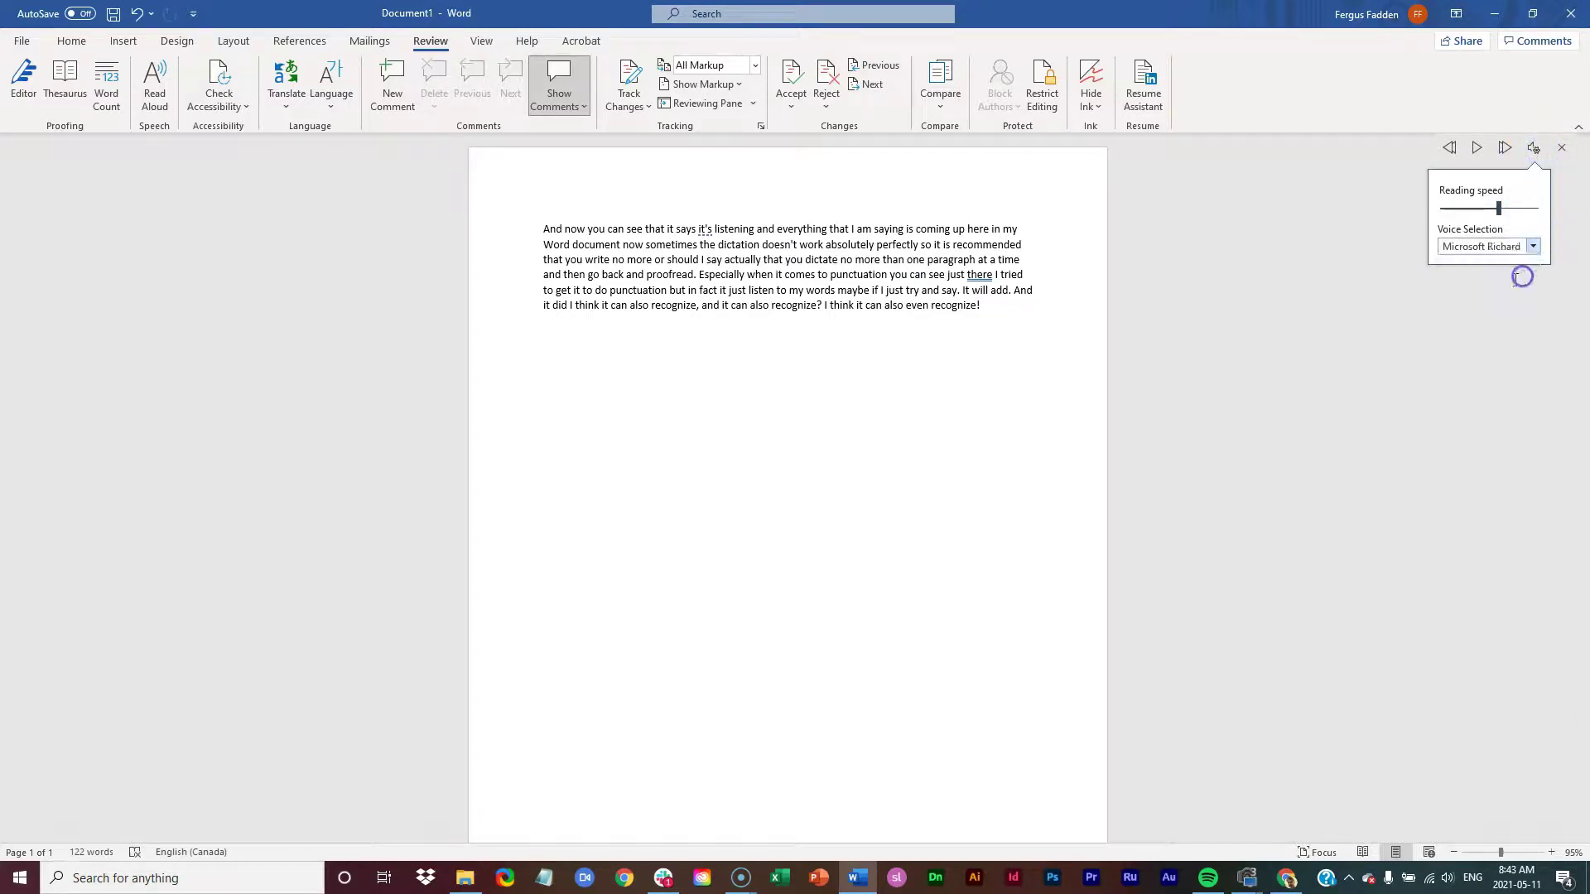
Play the paragraph in the Richard voice, stop it, and move the camera window up-right
left_click(1474, 151)
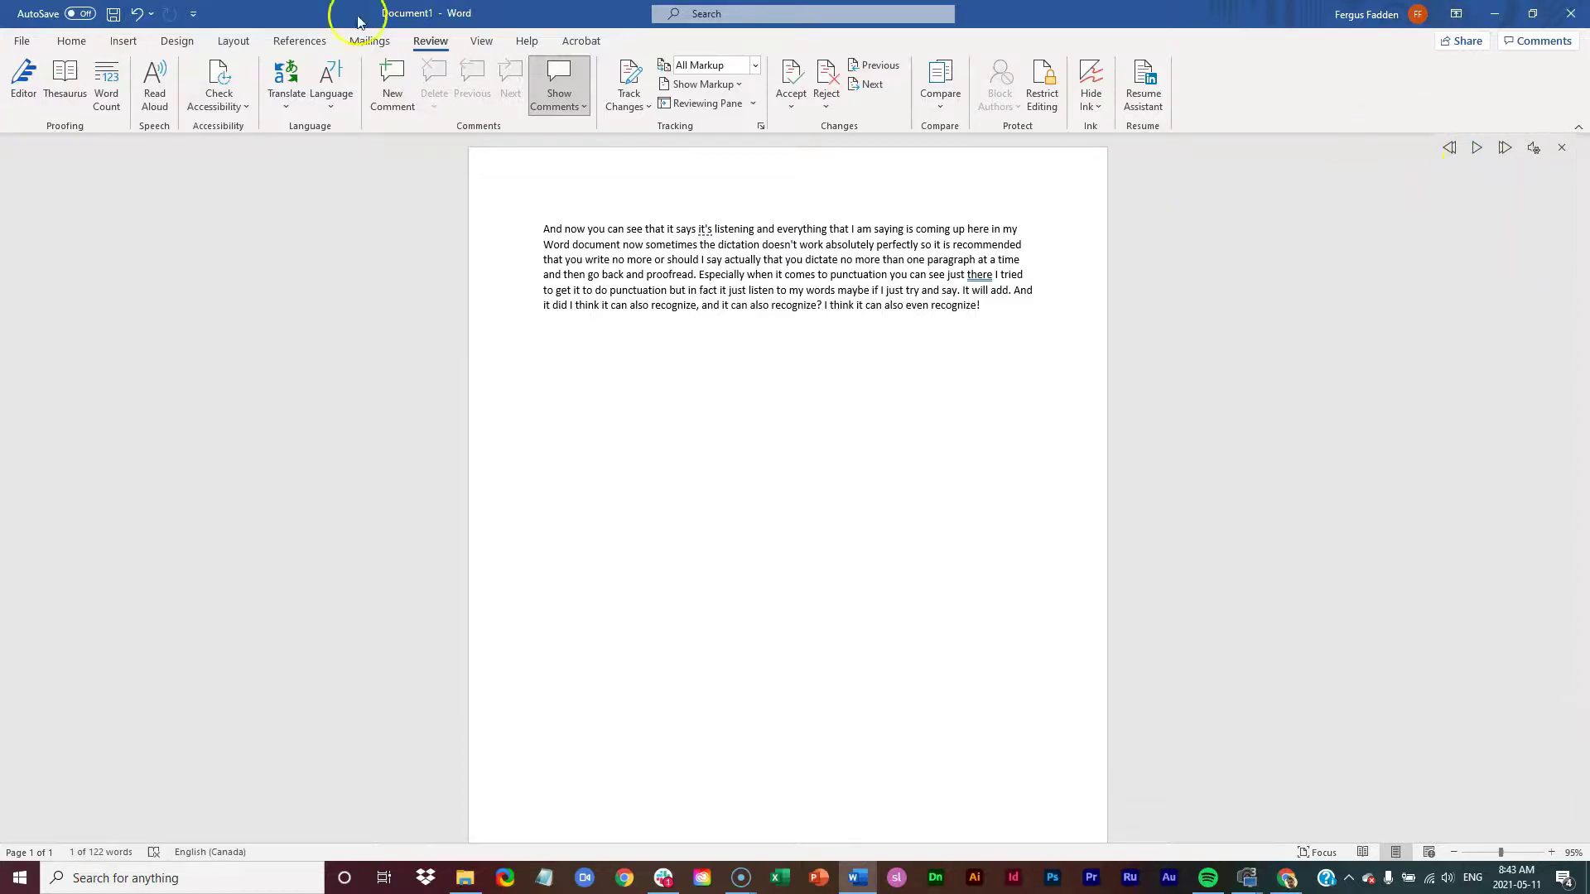
left_click(838, 317)
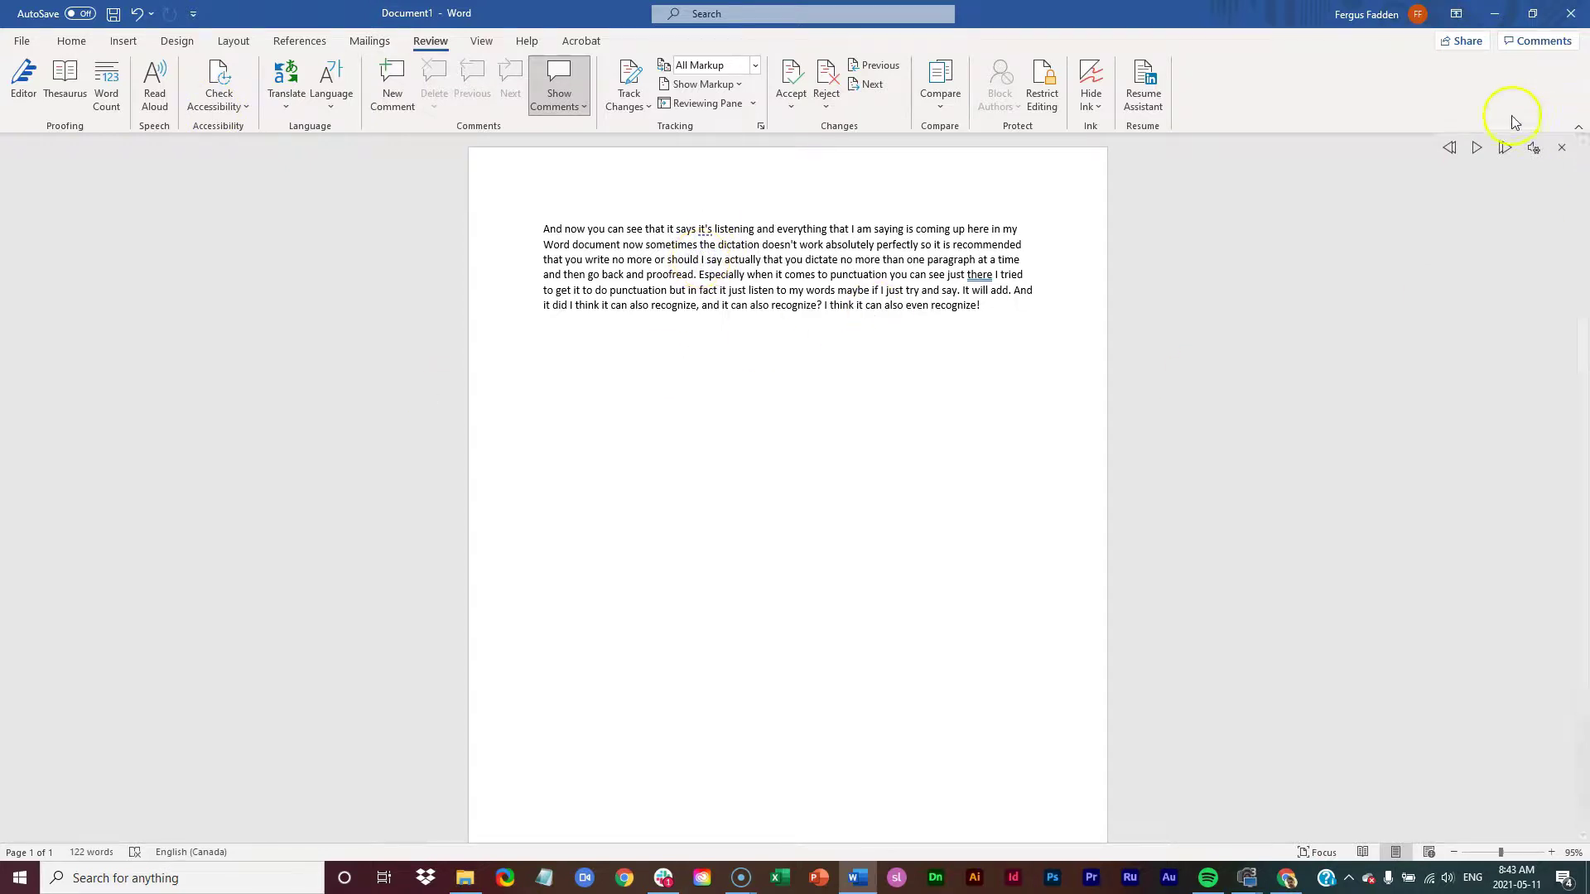
left_click(1476, 149)
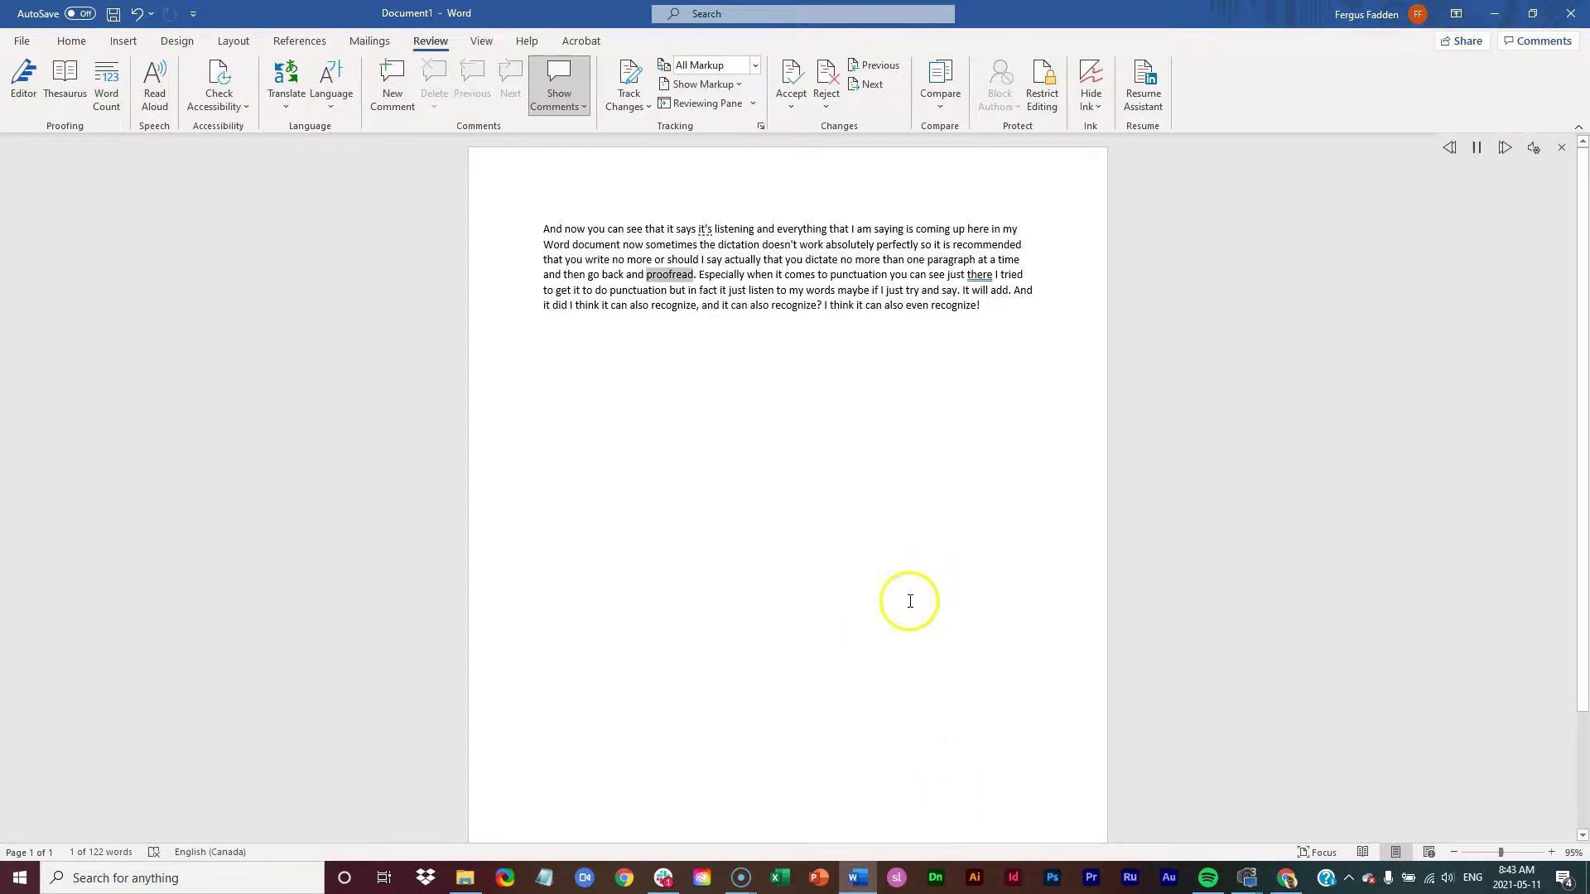
left_click(1476, 147)
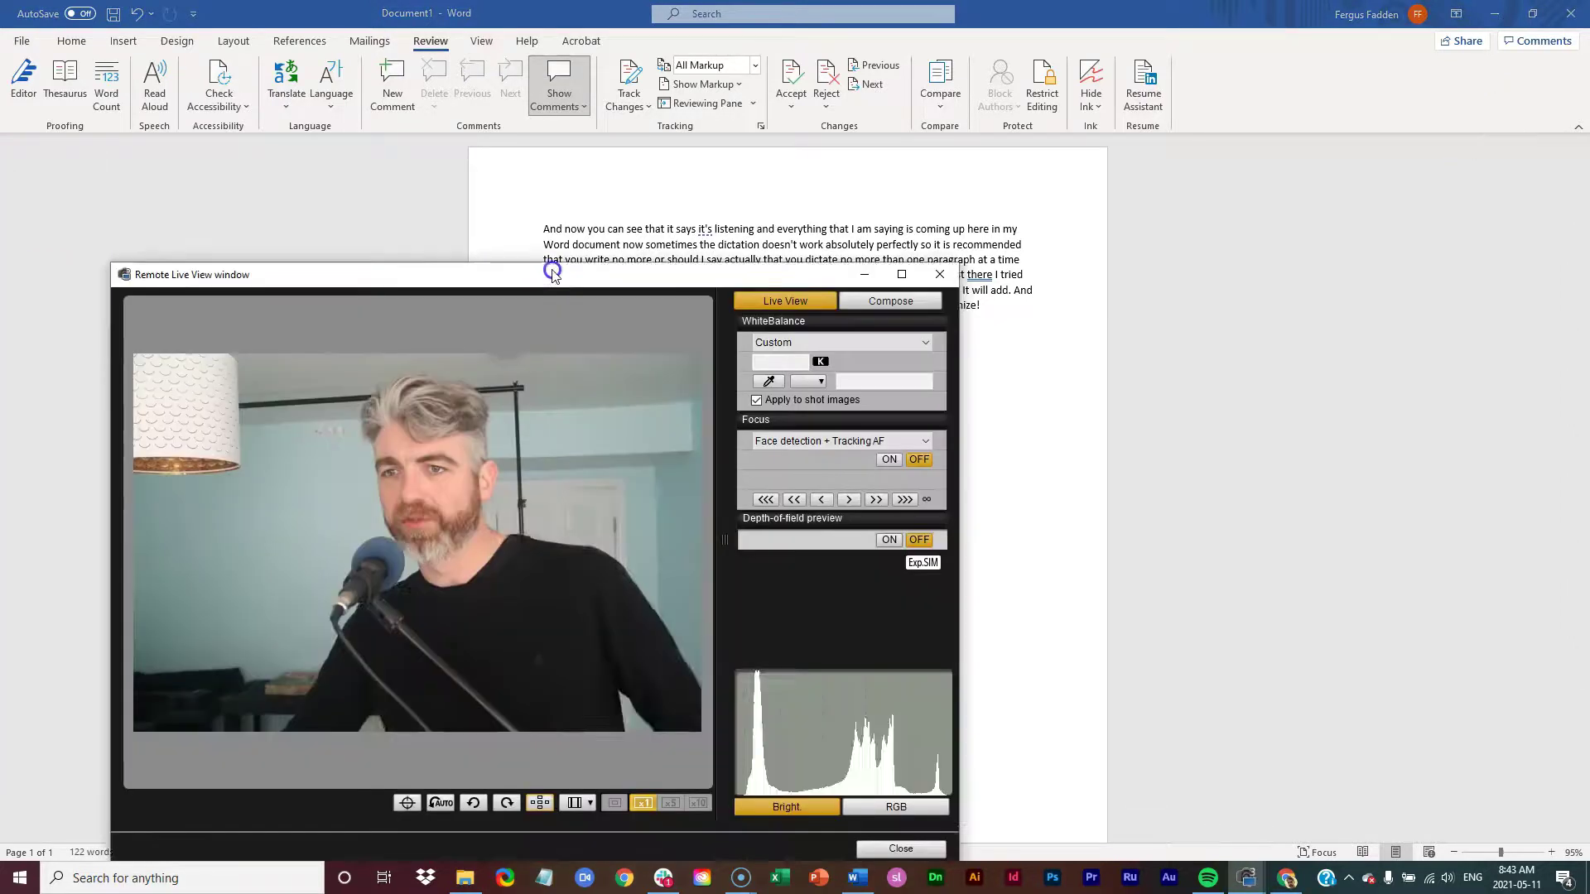
left_click_drag(550, 267, 663, 149)
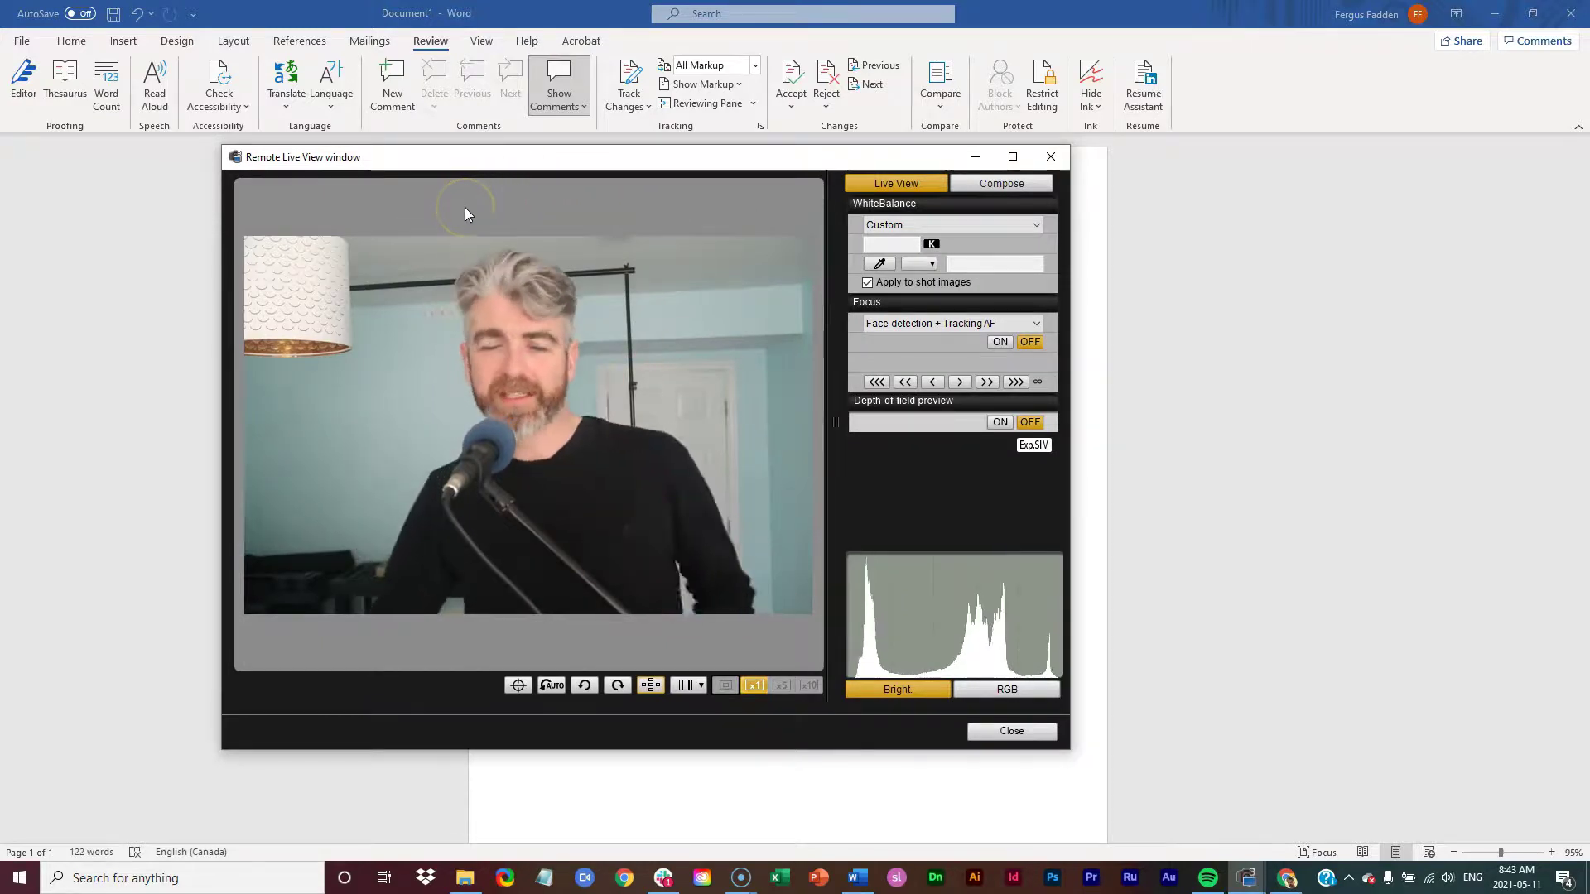
Maximize the Remote Live View window so the camera feed fills the screen
left_click(1012, 157)
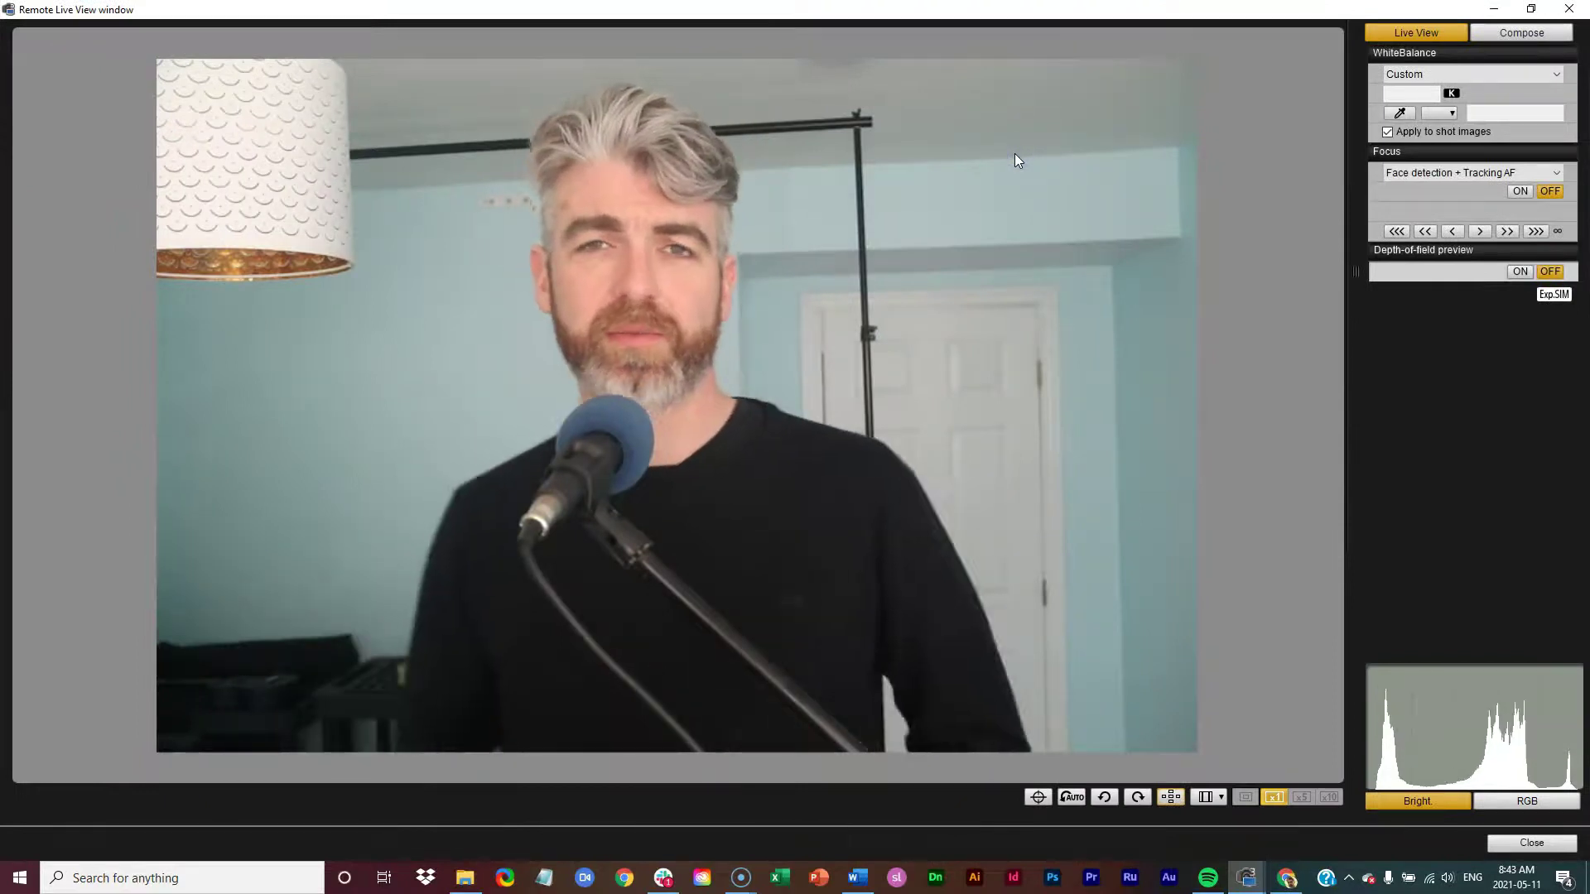